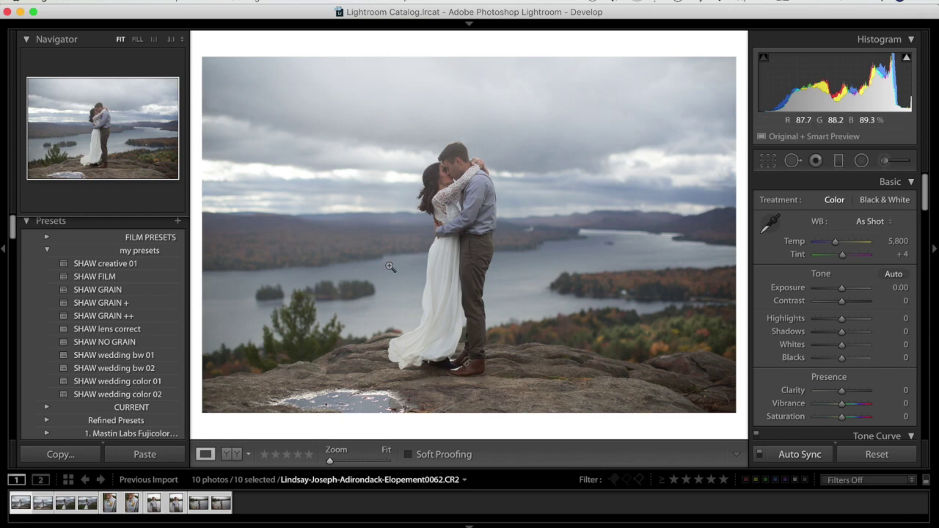
# - Select only the first photo in the filmstrip and check the installed Lightroom version information
pyautogui.click(375, 509)
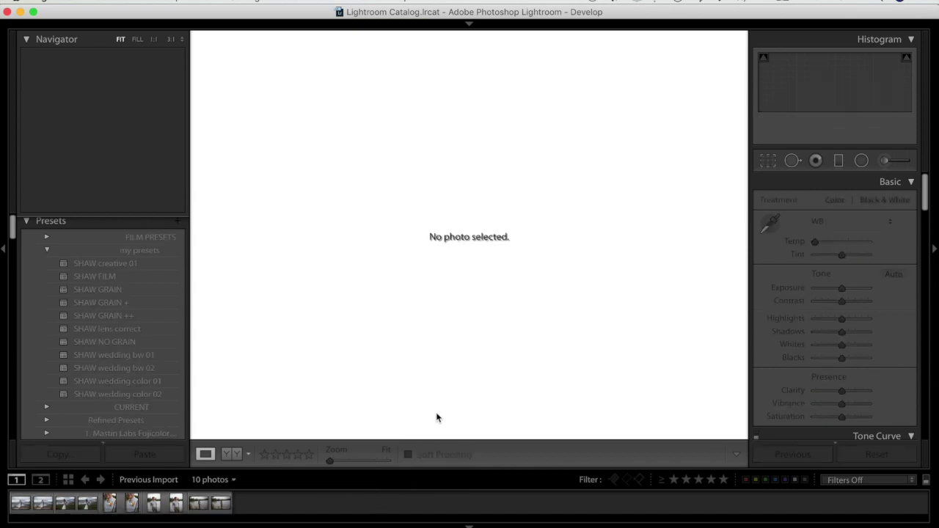
pyautogui.click(20, 501)
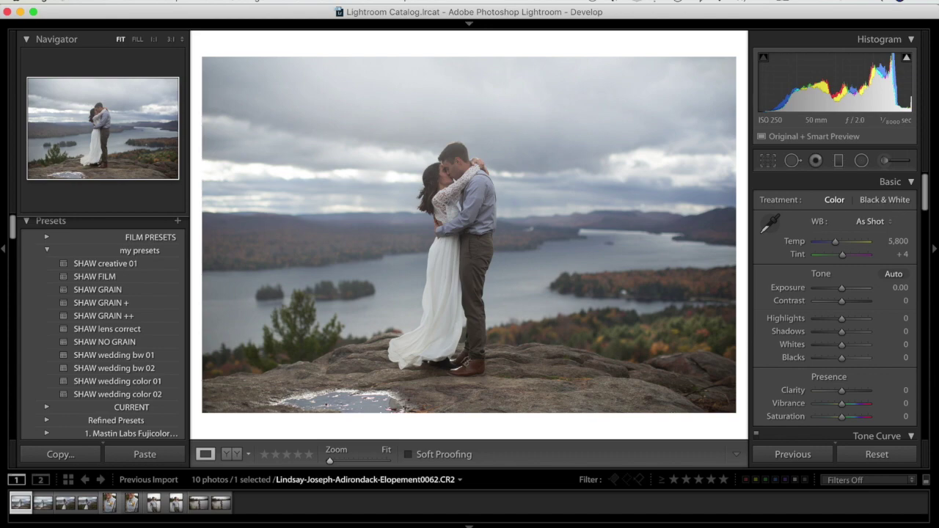
pyautogui.click(55, 2)
pyautogui.click(62, 10)
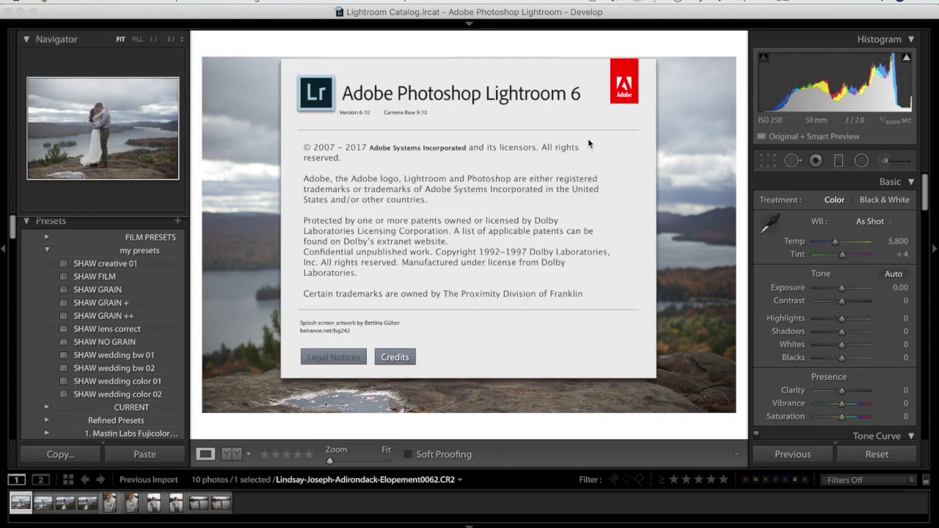
pyautogui.click(455, 126)
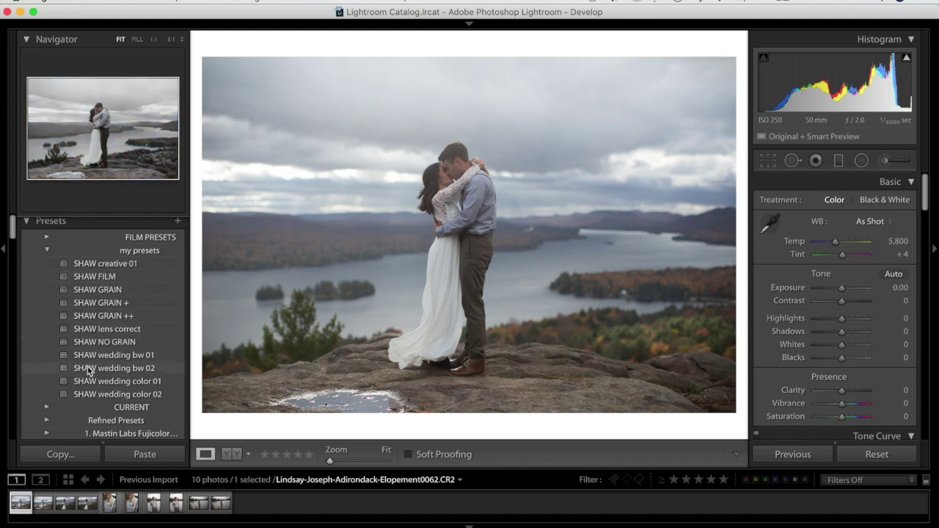
# - Select all ten photos and apply the SHAW wedding color 01 preset to them with Auto Sync on
pyautogui.click(38, 510)
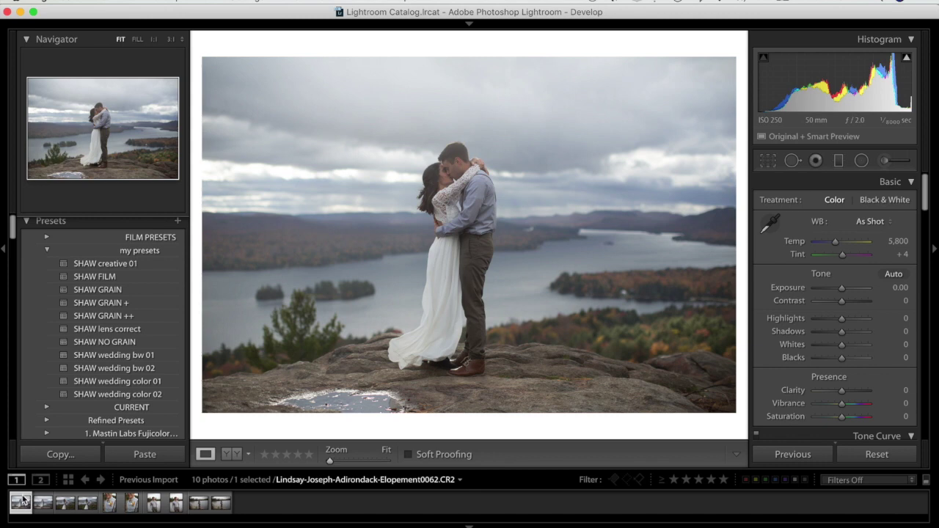
pyautogui.keyDown('shift'); pyautogui.click(227, 506); pyautogui.keyUp('shift')
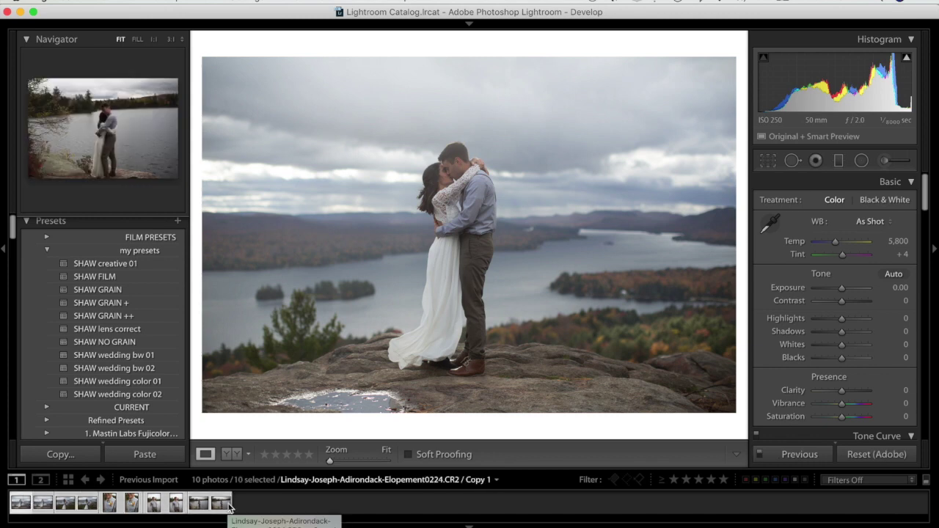
pyautogui.press('super')
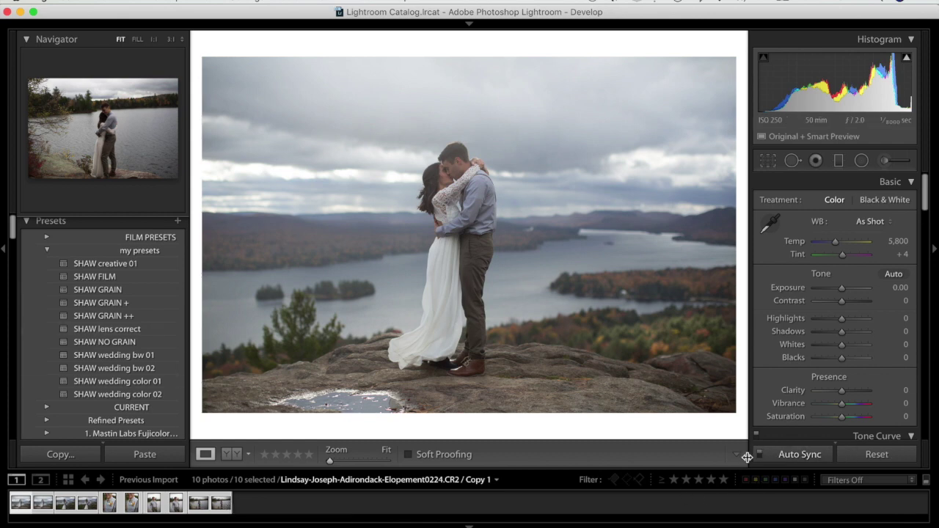
pyautogui.click(789, 455)
pyautogui.click(153, 381)
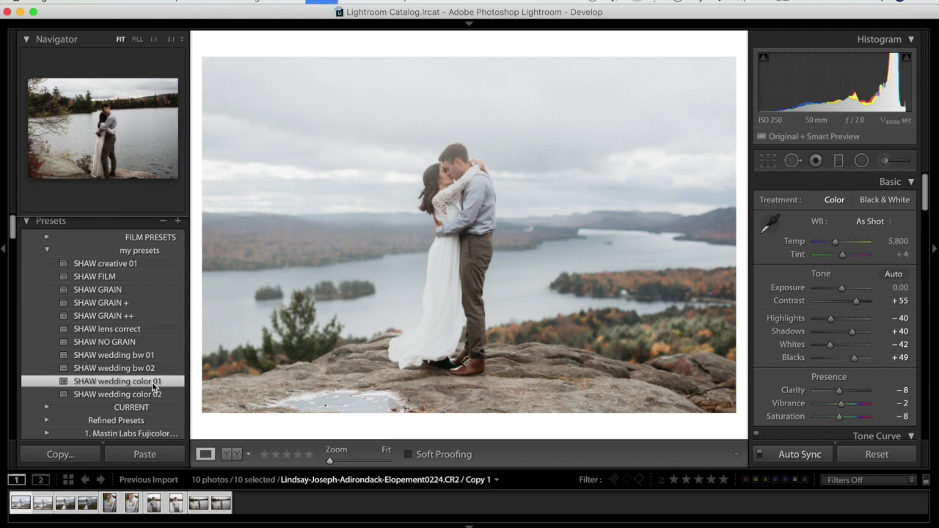
# - Review the ten photos together in the Library, select only the first one, and open it in Develop with the module picker shown
pyautogui.press('g')
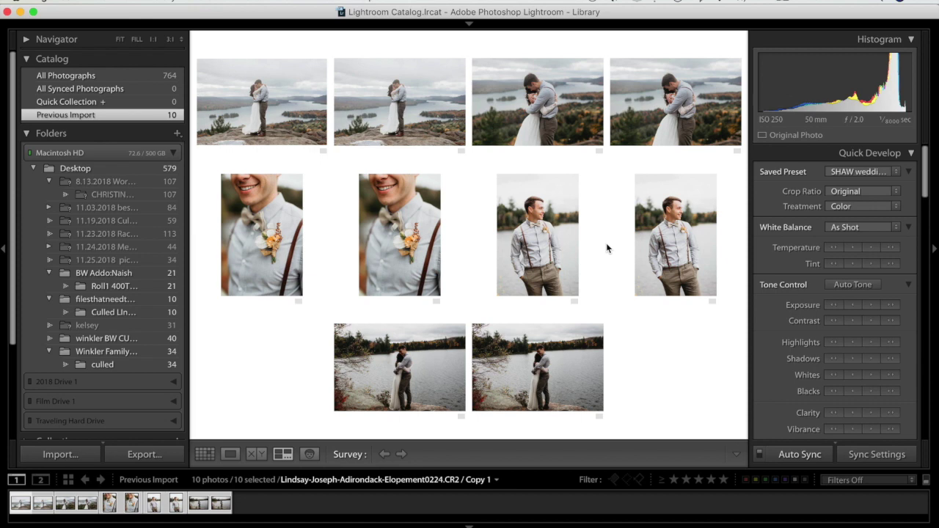
pyautogui.click(24, 501)
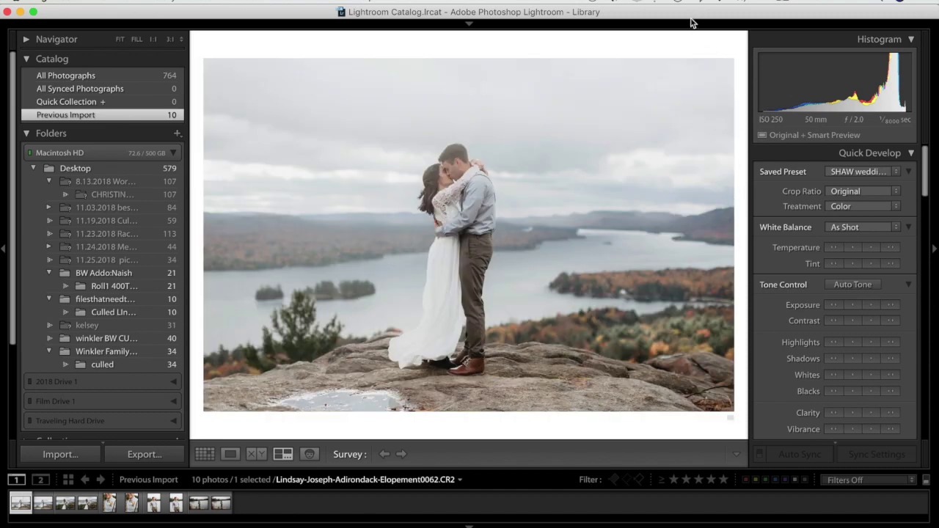
pyautogui.click(469, 26)
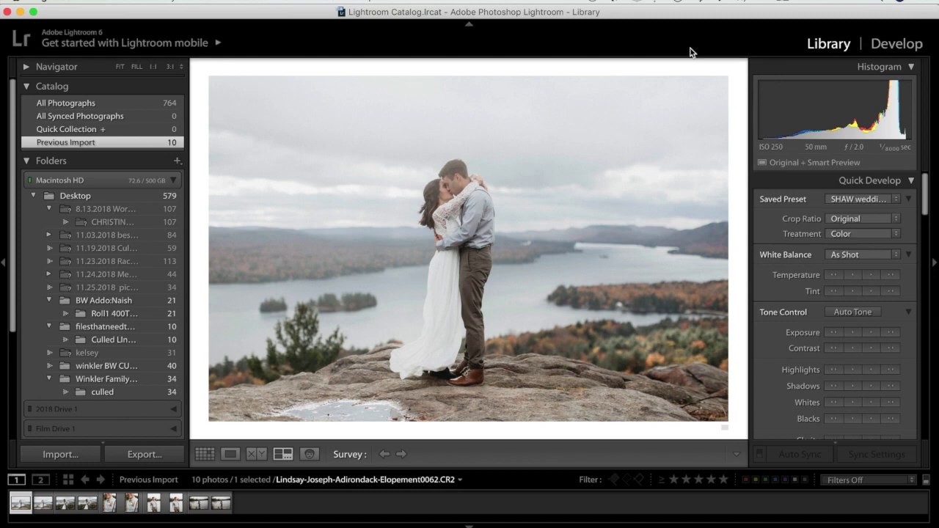
pyautogui.click(881, 44)
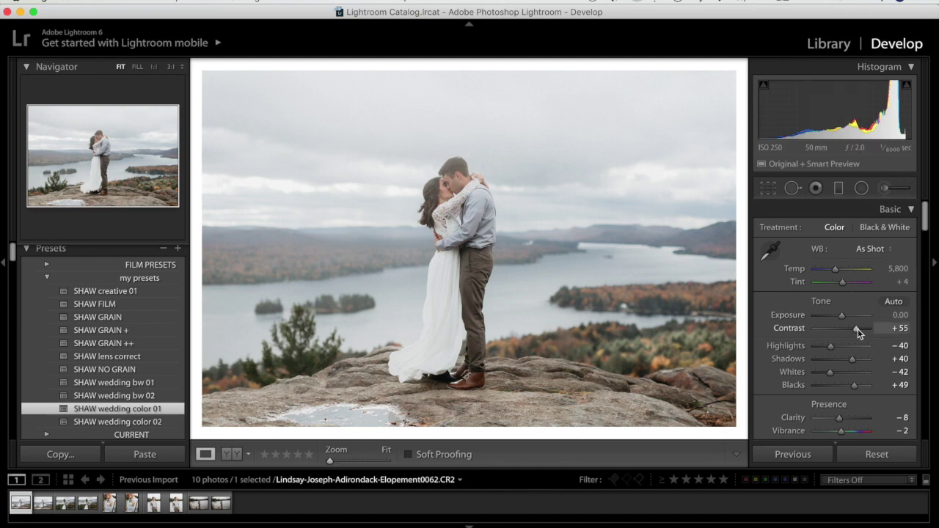
# - Adjust the first photo's tone by setting Contrast to +100, Exposure to +0.10 and Blacks to +35
pyautogui.moveTo(860, 329); pyautogui.dragTo(873, 329)
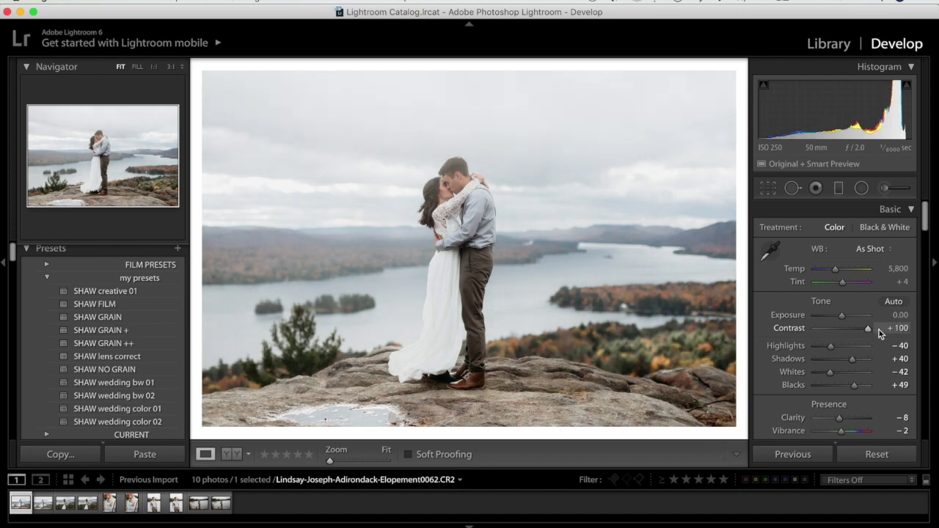
pyautogui.moveTo(854, 385); pyautogui.dragTo(848, 386)
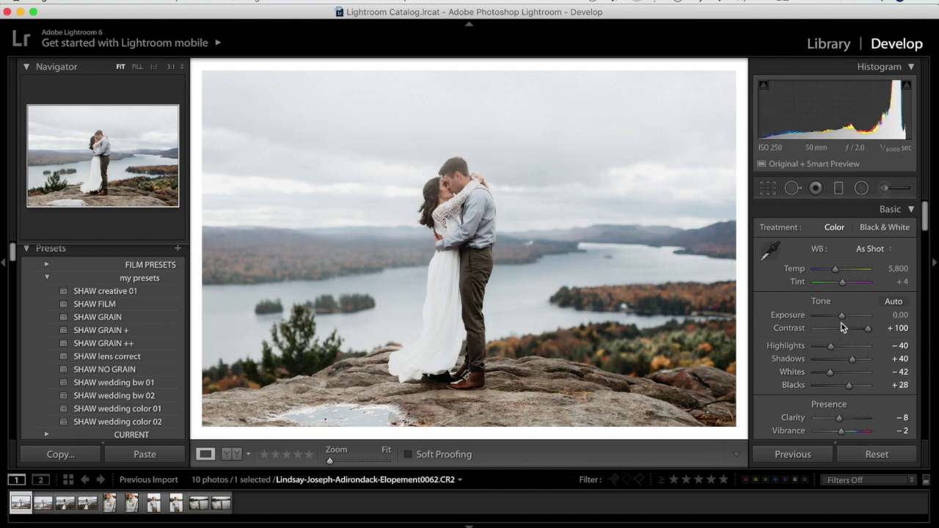
pyautogui.moveTo(841, 318); pyautogui.dragTo(842, 318)
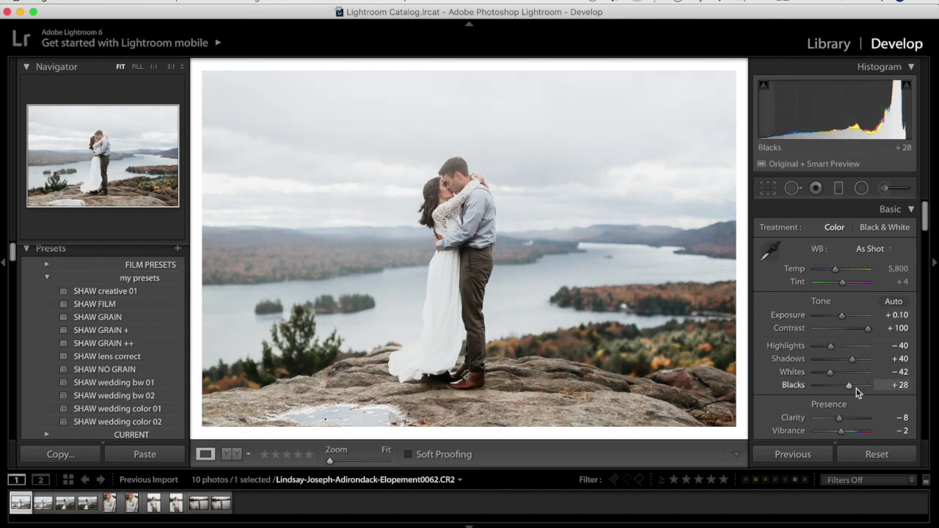
pyautogui.moveTo(849, 386); pyautogui.dragTo(851, 387)
# - Switch the first photo's tone curve to the region sliders and set Darks to +14
pyautogui.scroll(-5, 852, 387)
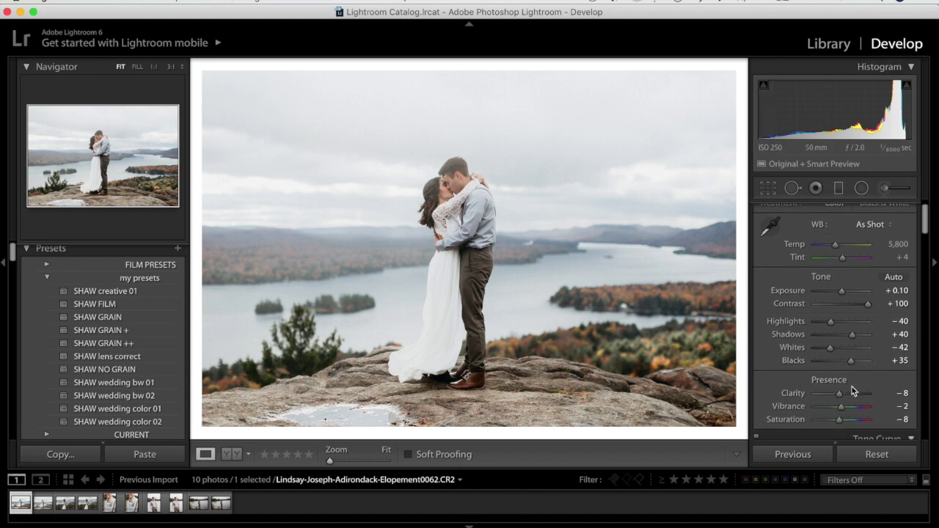
pyautogui.scroll(-8, 850, 387)
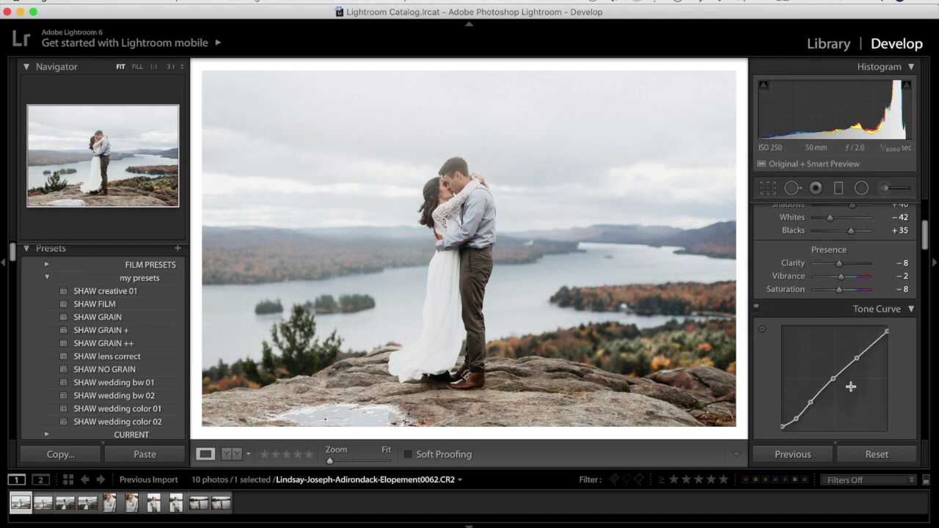
pyautogui.scroll(-3, 851, 387)
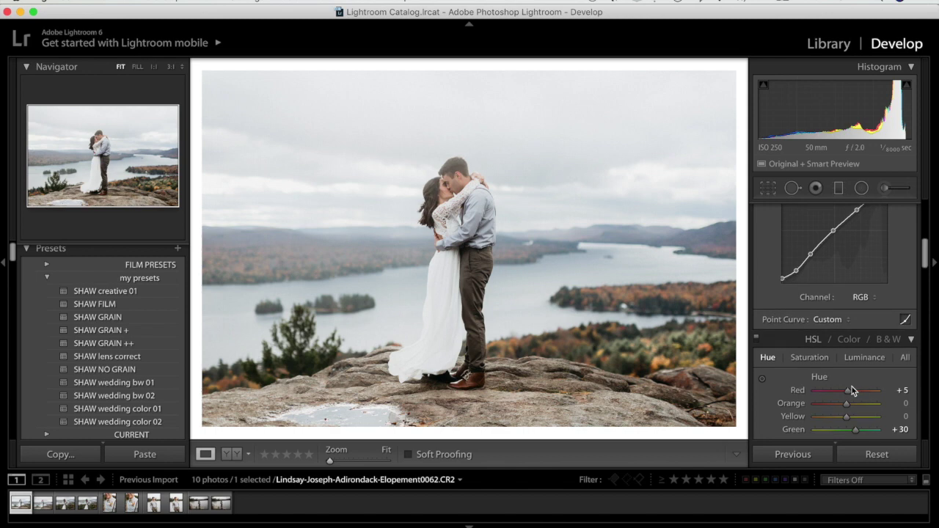
pyautogui.scroll(5, 852, 386)
pyautogui.click(845, 400)
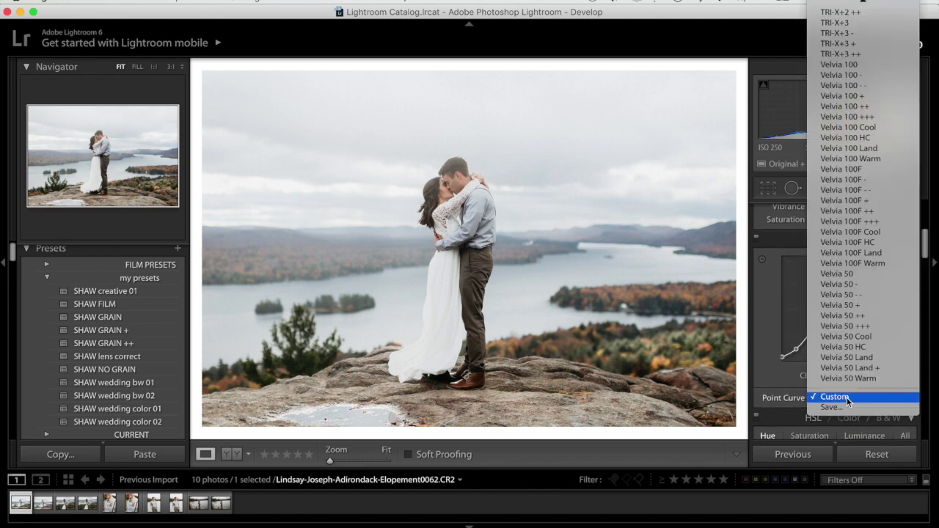
pyautogui.click(889, 396)
pyautogui.click(908, 398)
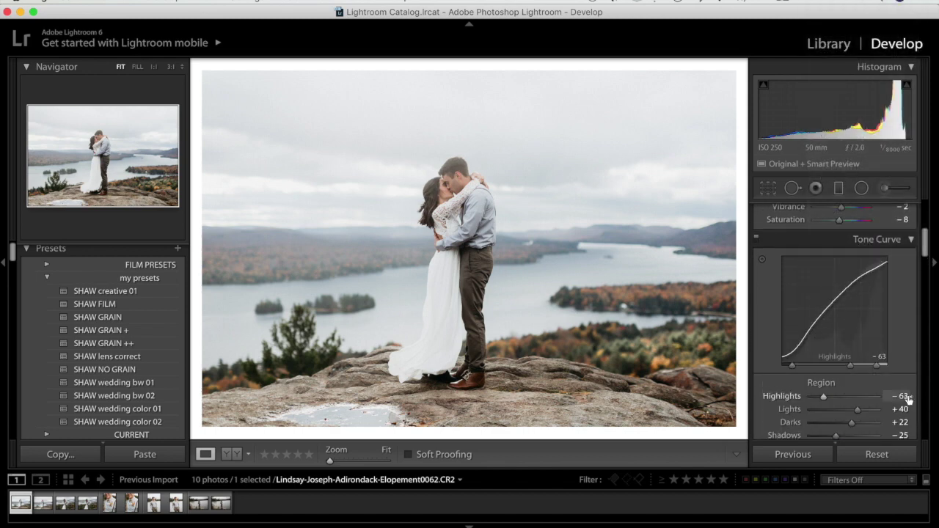
pyautogui.scroll(-2, 909, 398)
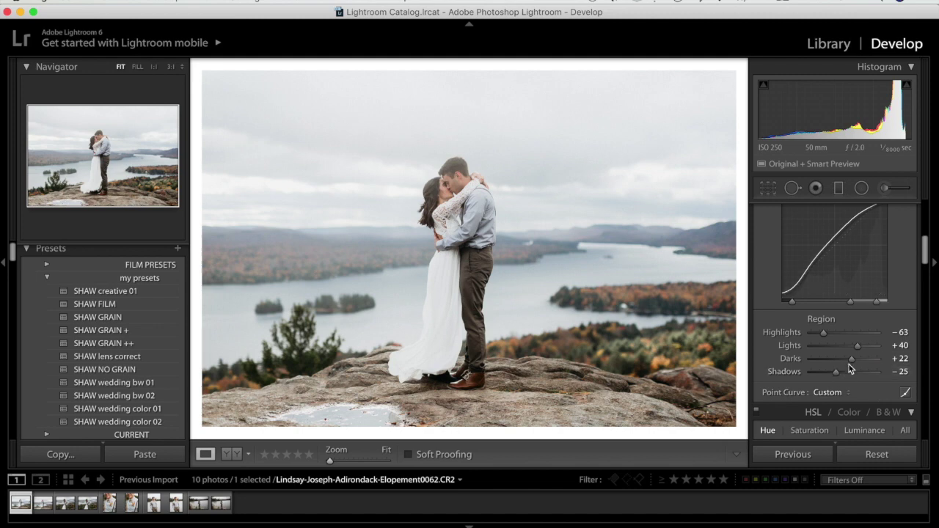
pyautogui.moveTo(853, 361); pyautogui.dragTo(849, 364)
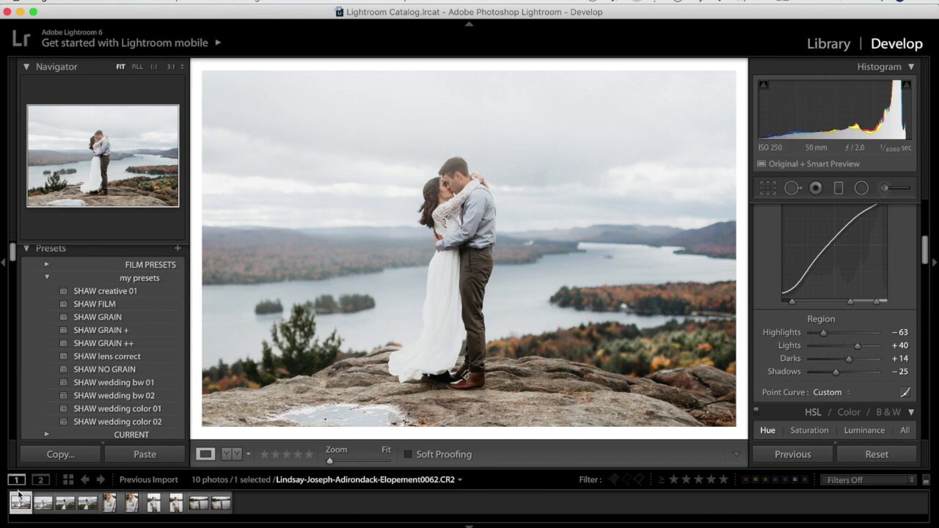
# - Reset all edits on the first photo's virtual copy and compare it back and forth with the edited version
pyautogui.click(42, 506)
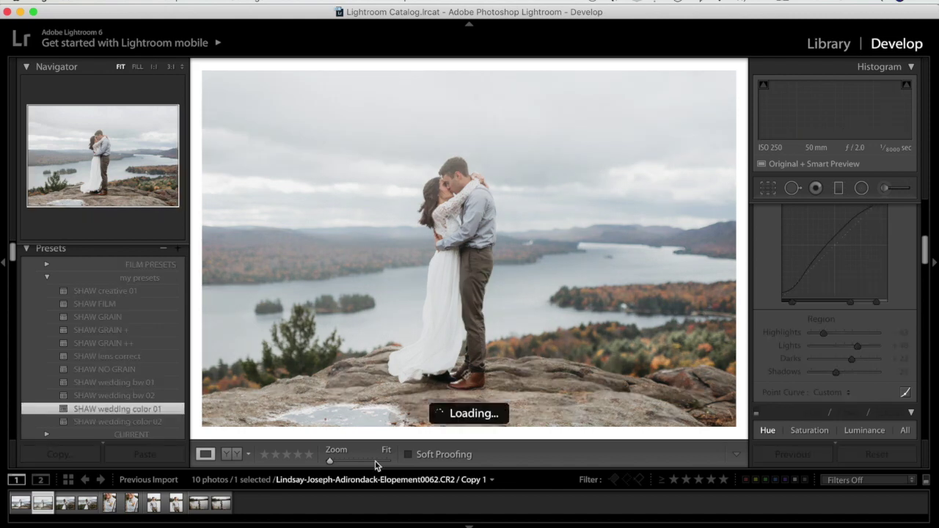
pyautogui.click(871, 455)
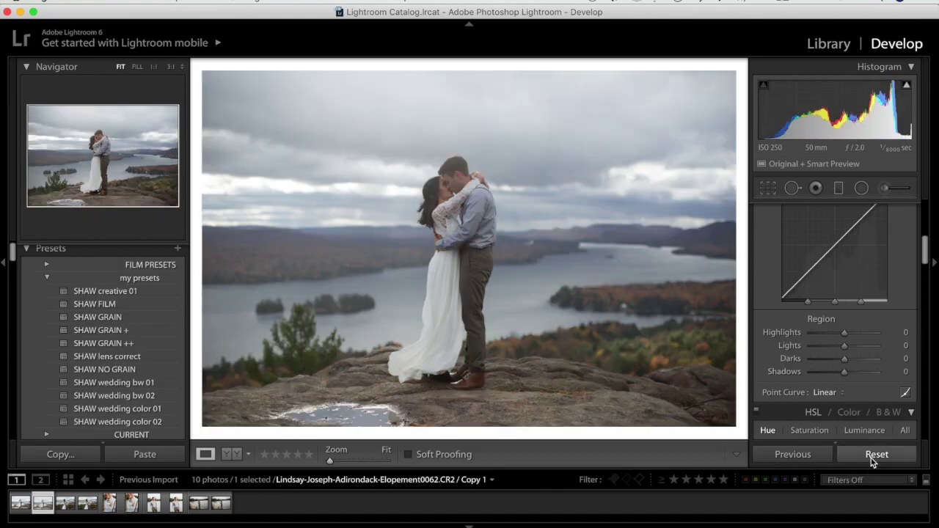
pyautogui.click(22, 499)
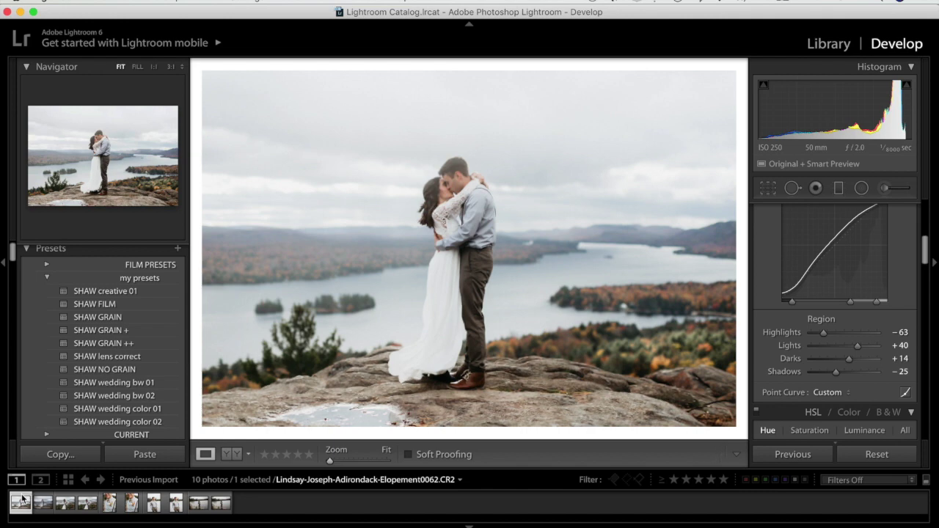
pyautogui.press('Right')
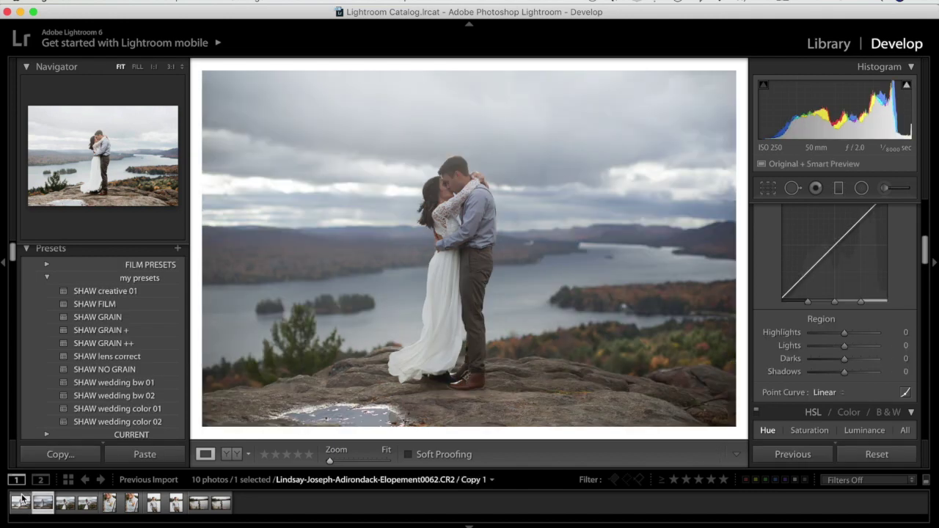
pyautogui.click(22, 499)
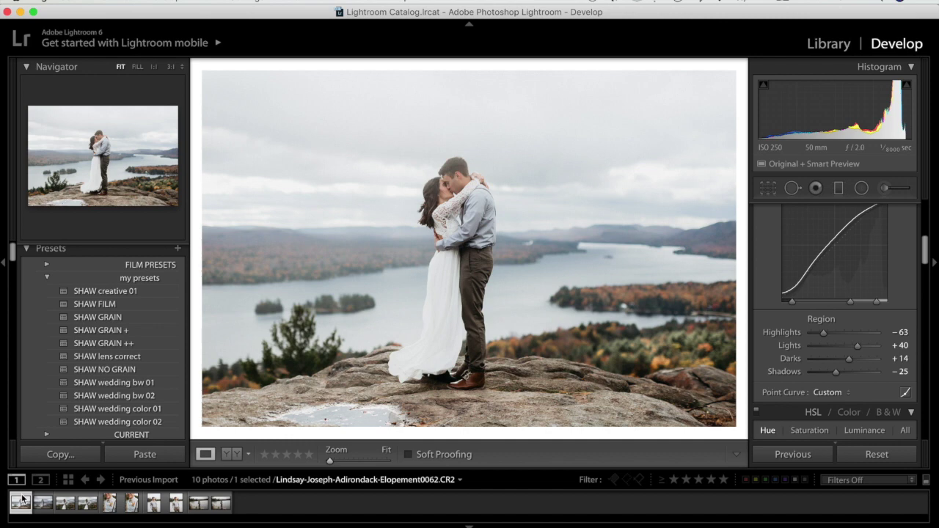
pyautogui.press('Right')
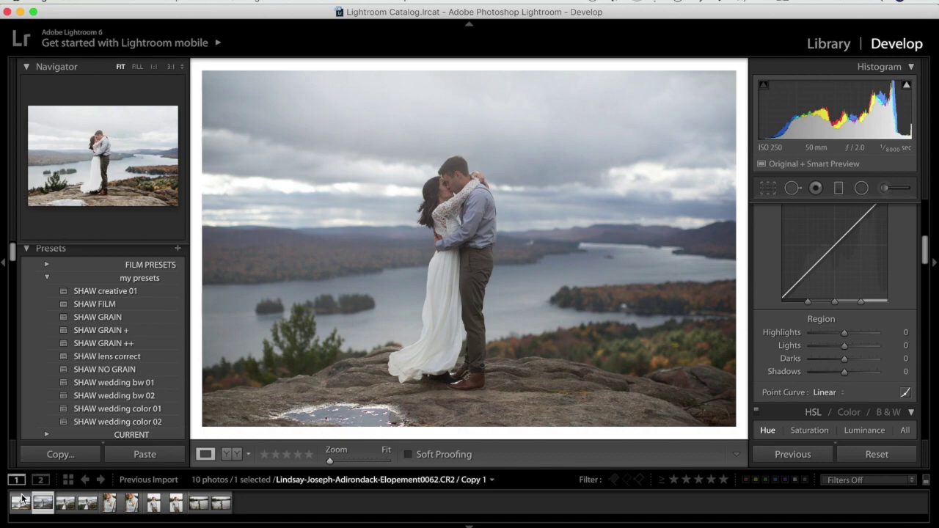
pyautogui.press('Left')
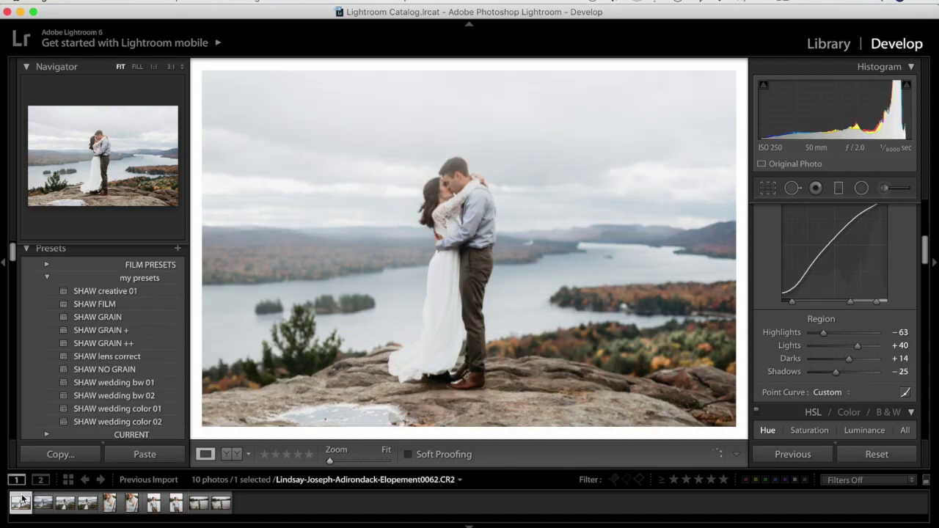
pyautogui.press('Right')
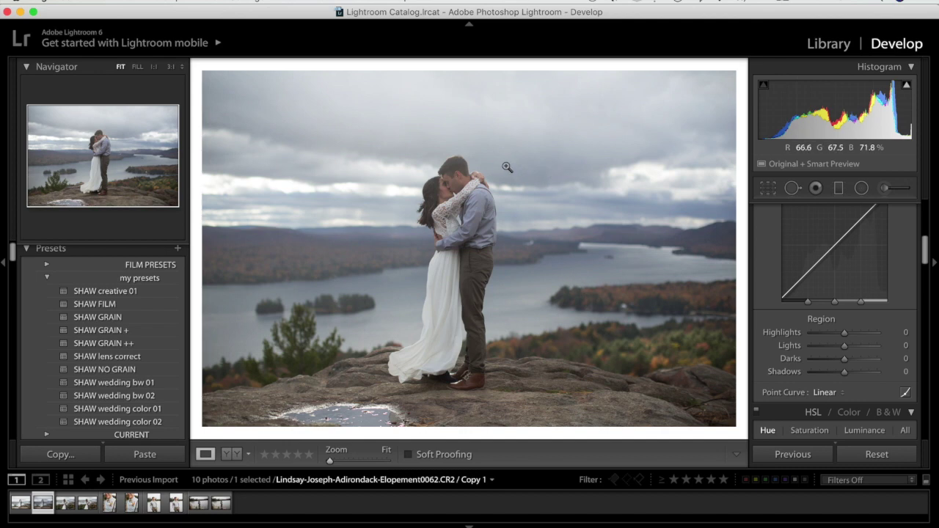
pyautogui.press('Left')
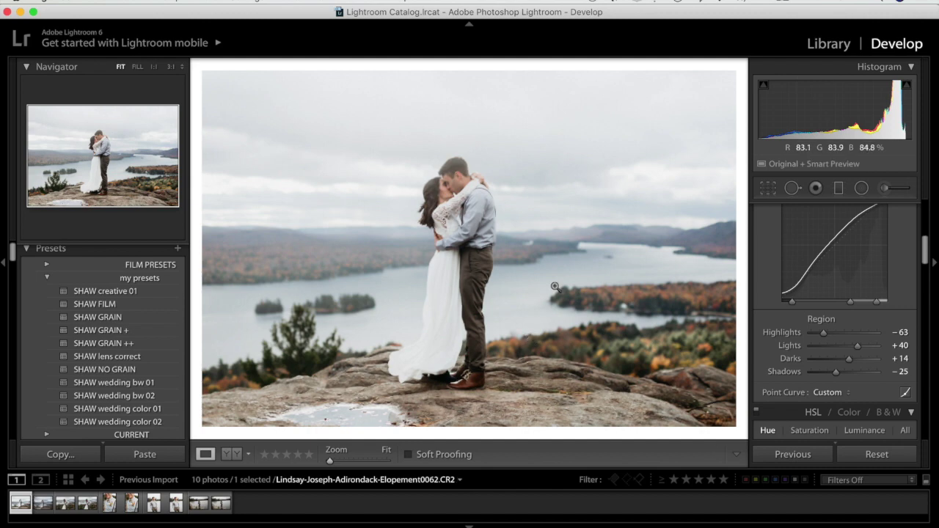
# - Draw a tall radial filter ellipse around the couple using the Exposure effect with an amount of −0.13
pyautogui.click(862, 190)
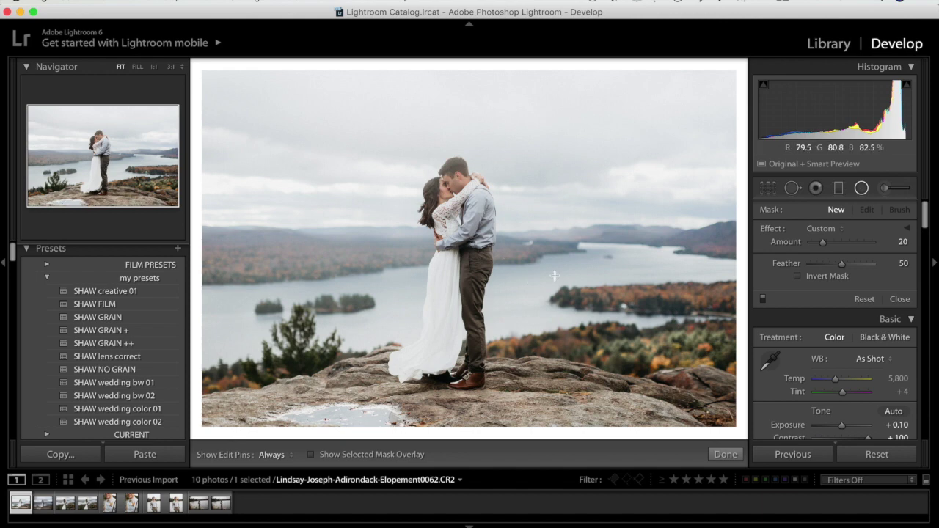
pyautogui.click(836, 229)
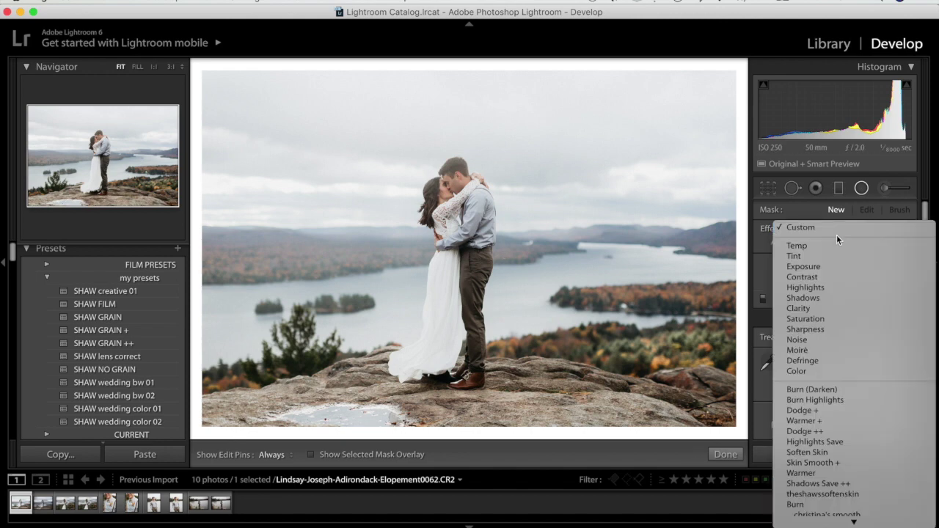
pyautogui.click(825, 271)
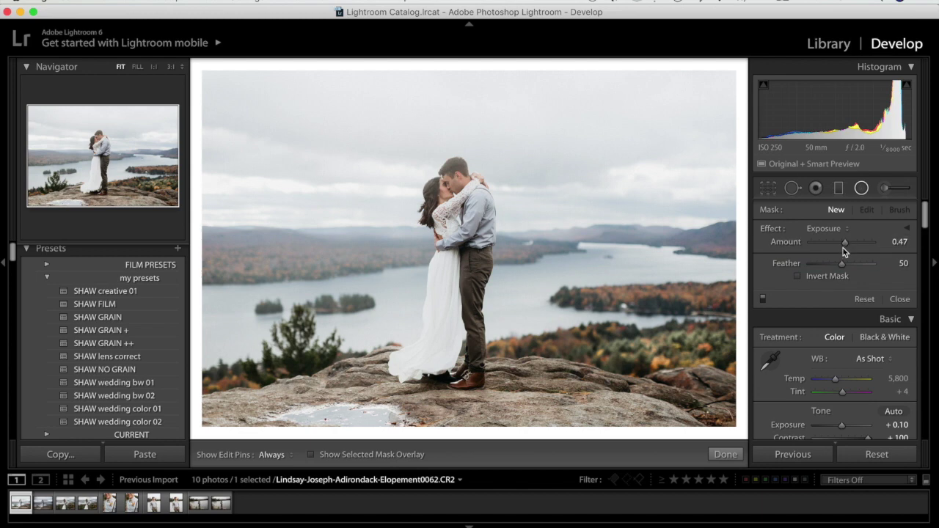
pyautogui.moveTo(847, 246); pyautogui.dragTo(842, 248)
pyautogui.moveTo(456, 238); pyautogui.dragTo(519, 382)
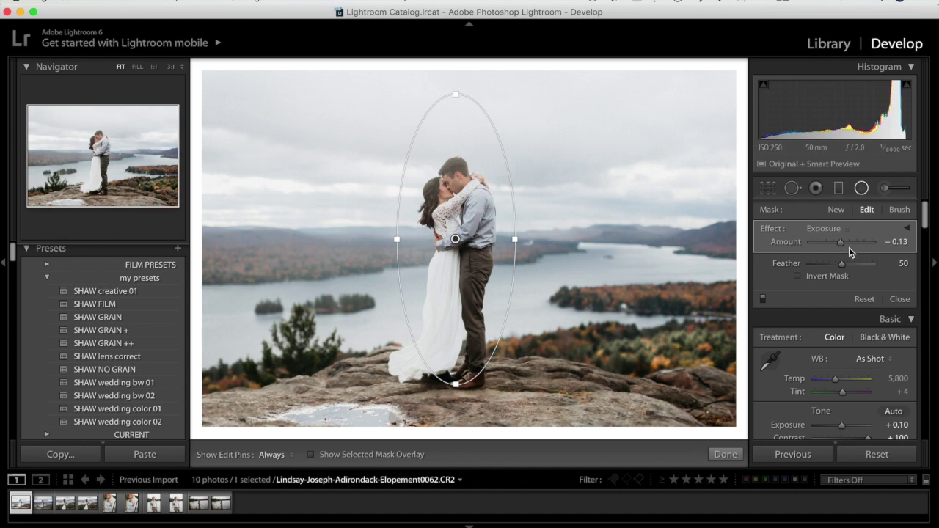
# - Set the radial filter's exposure amount to −0.27 and compare the first photo side by side with its unedited version, hiding the side panels
pyautogui.moveTo(842, 243); pyautogui.dragTo(841, 244)
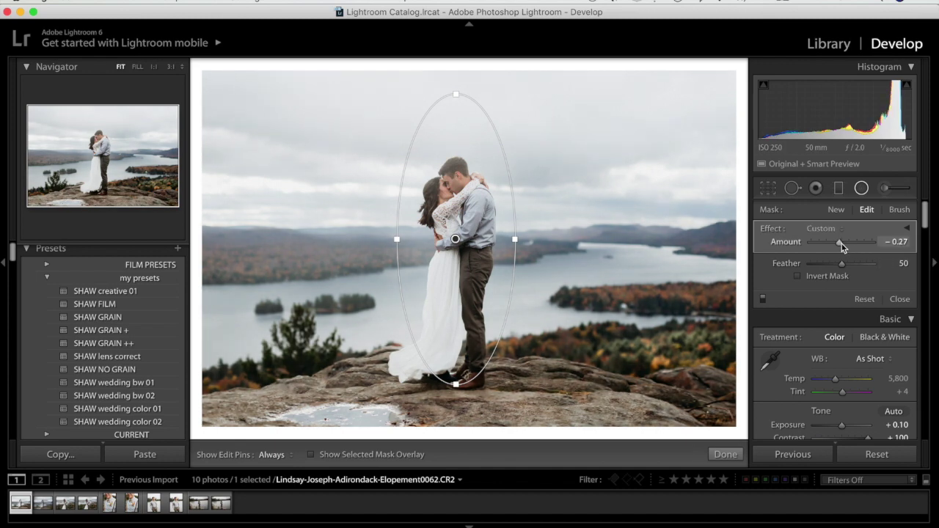
pyautogui.hotkey('shift', 'm')
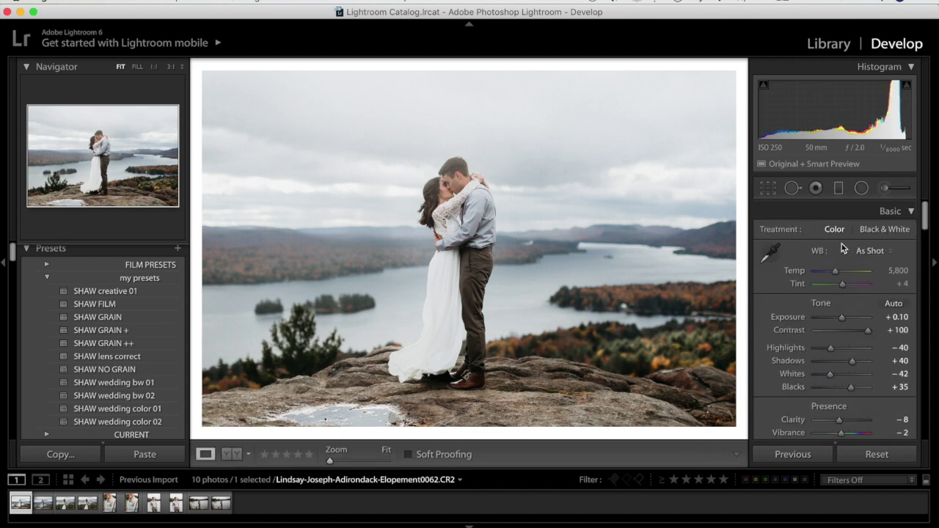
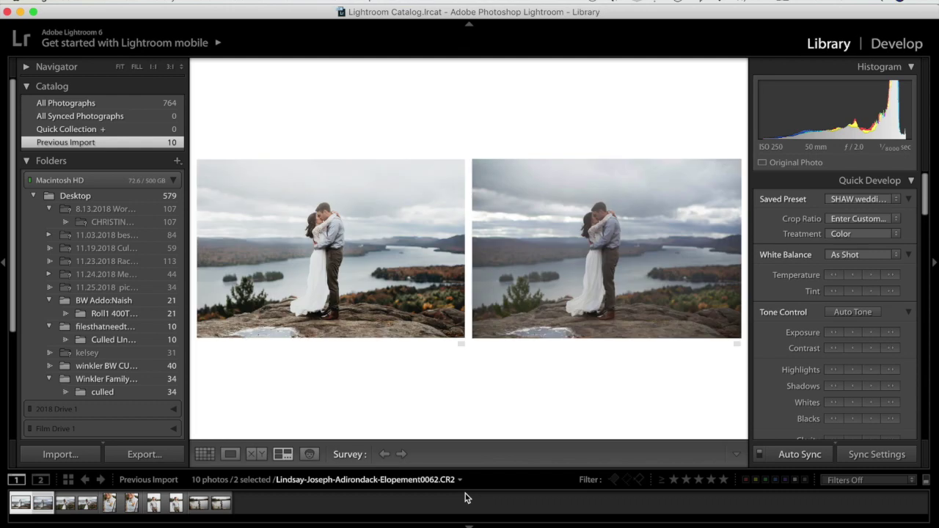
pyautogui.click(4, 266)
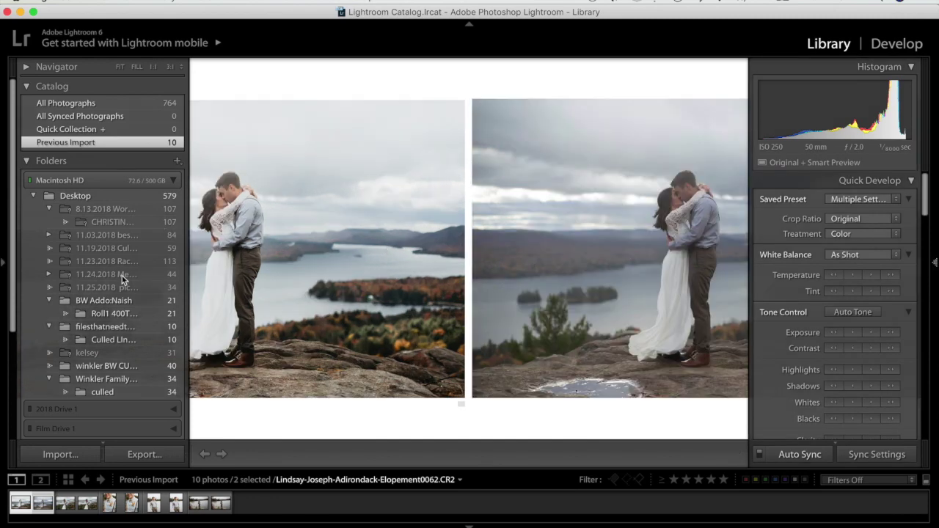
pyautogui.press('Tab')
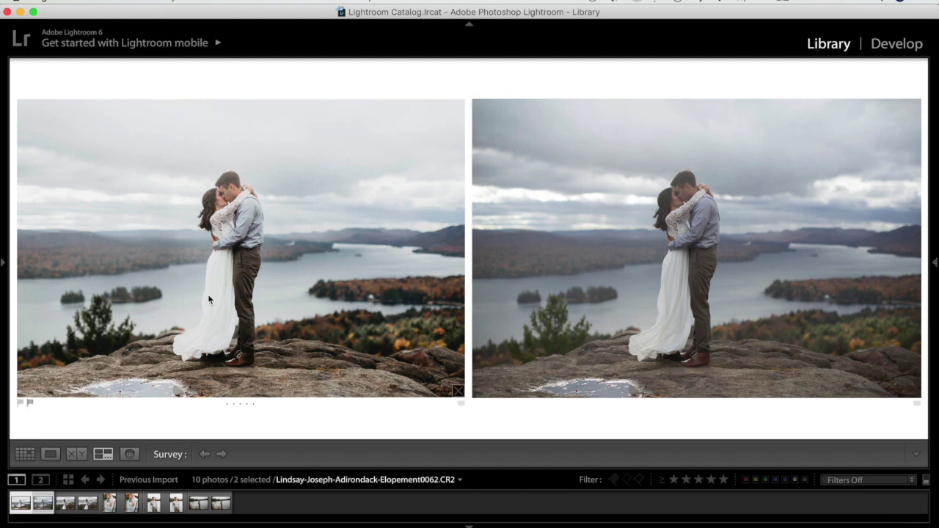
# - Adjust the tone of the photo of the couple hugging by setting Exposure to +0.20 and Contrast to +80
pyautogui.click(66, 505)
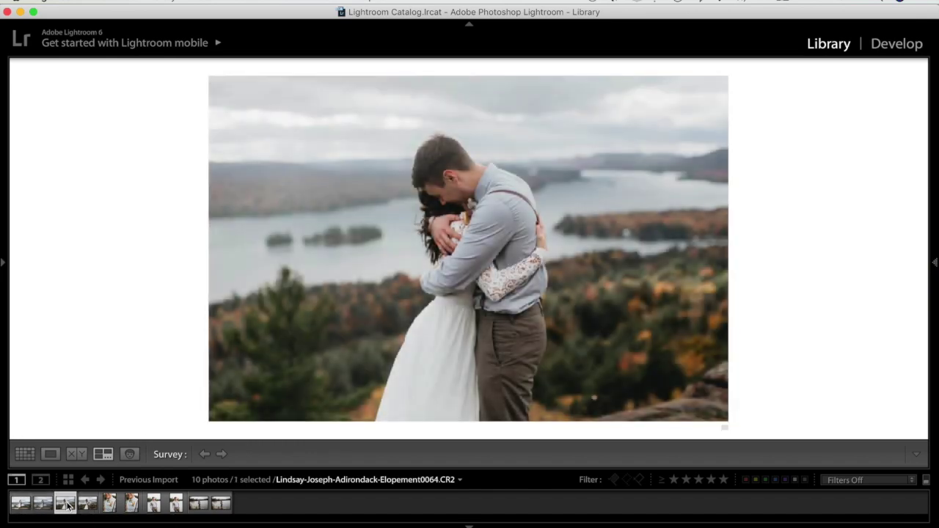
pyautogui.click(882, 49)
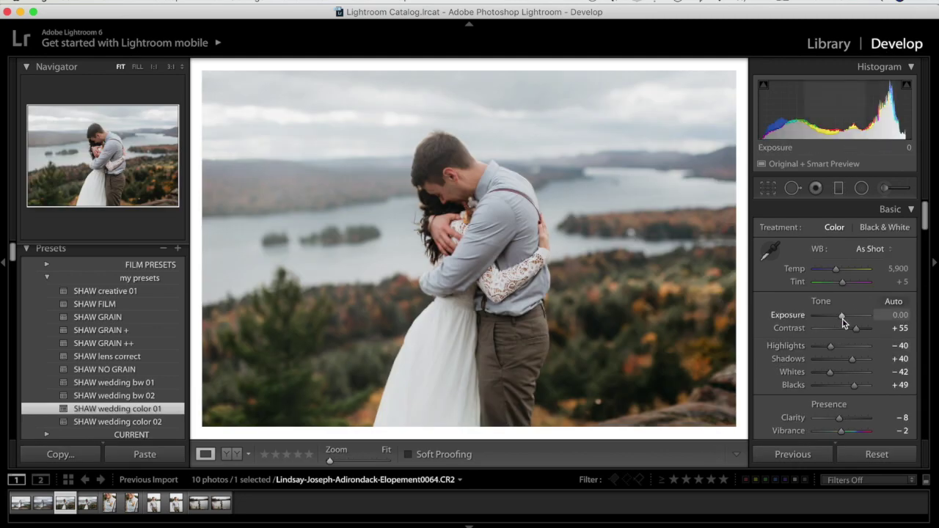
pyautogui.moveTo(842, 318); pyautogui.dragTo(844, 318)
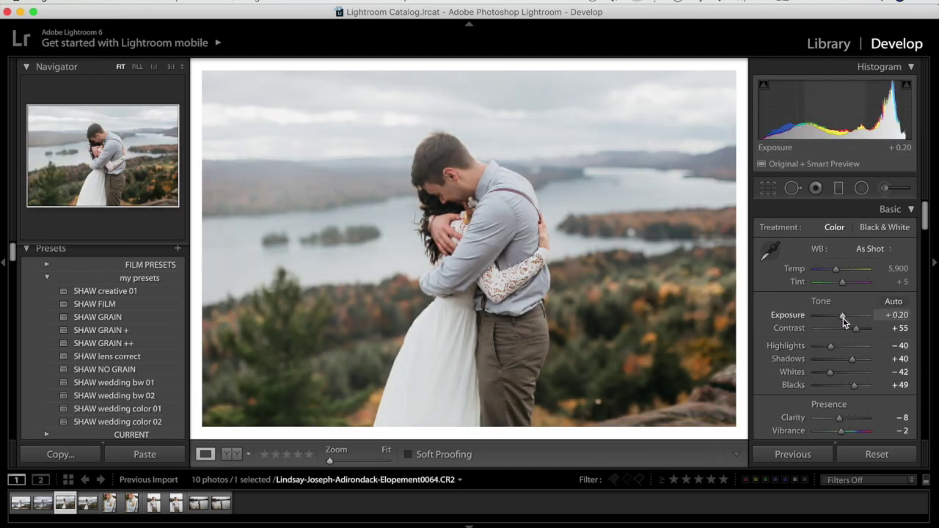
pyautogui.click(864, 332)
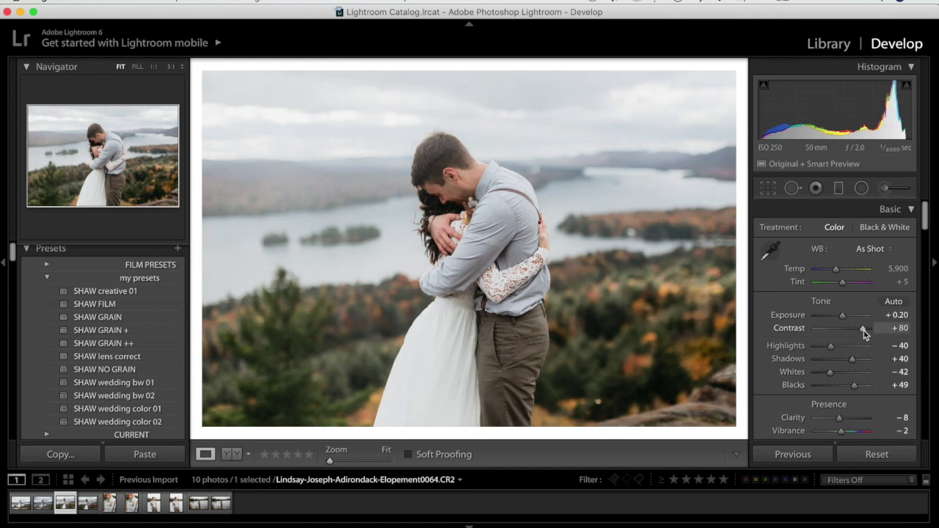
# - Add a large radial filter ellipse around the hugging couple and set its exposure amount to −0.22
pyautogui.click(862, 188)
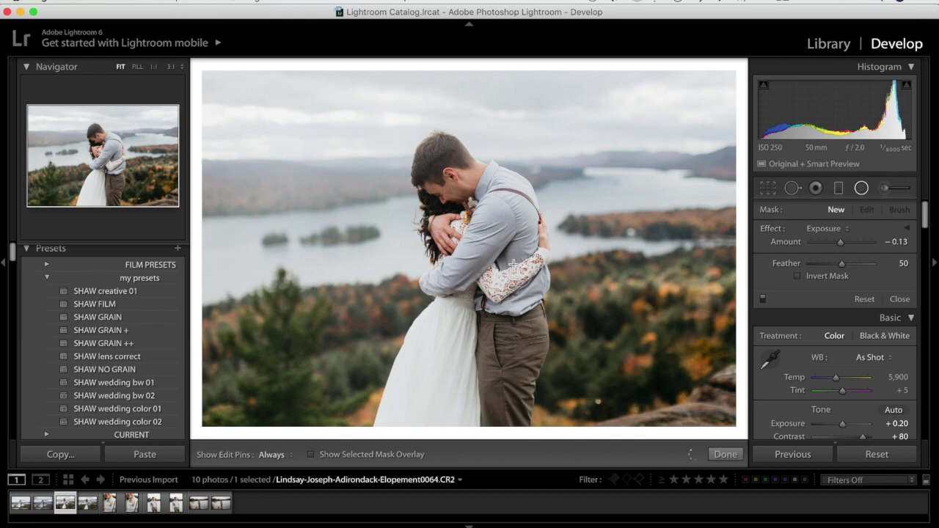
pyautogui.moveTo(456, 242); pyautogui.dragTo(560, 399)
pyautogui.moveTo(498, 315); pyautogui.dragTo(506, 316)
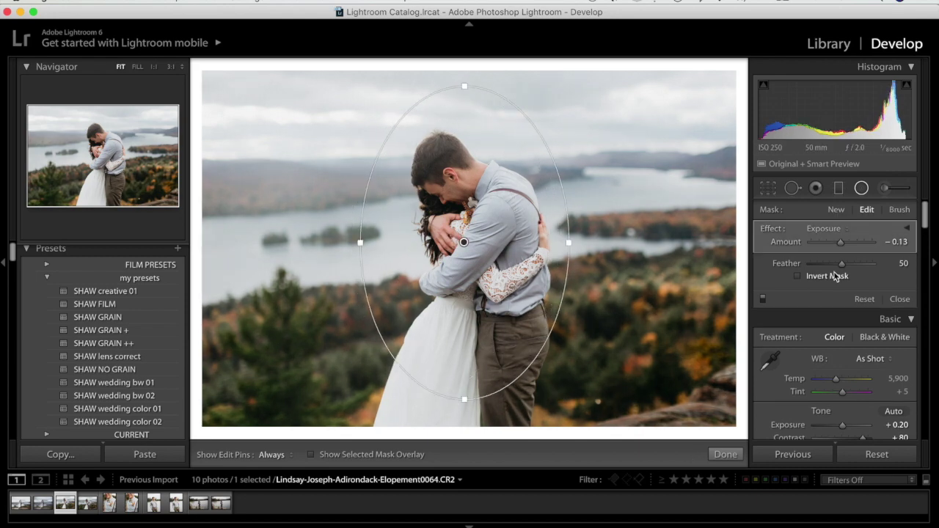
pyautogui.moveTo(842, 243); pyautogui.dragTo(840, 243)
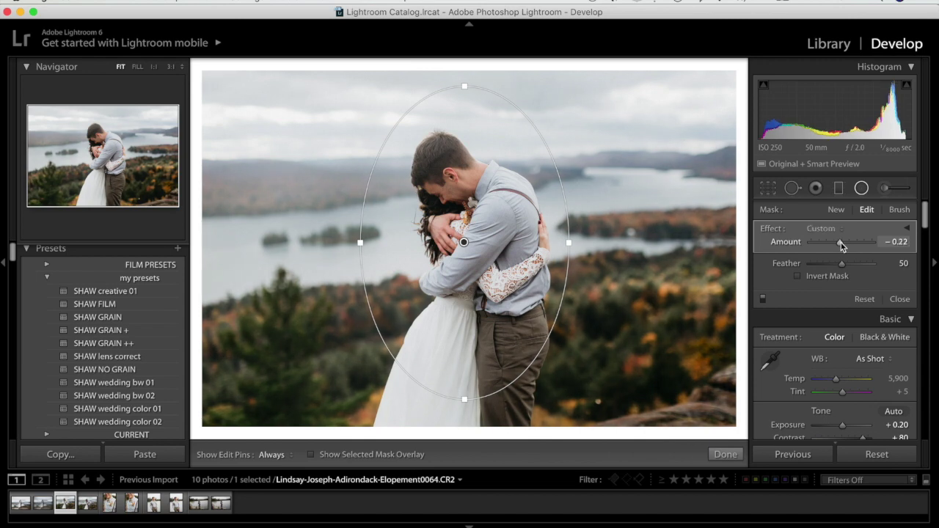
pyautogui.hotkey('shift', 'm')
# - Reset all edits on the duplicate of the hugging photo and compare it side by side with the edited version
pyautogui.click(89, 506)
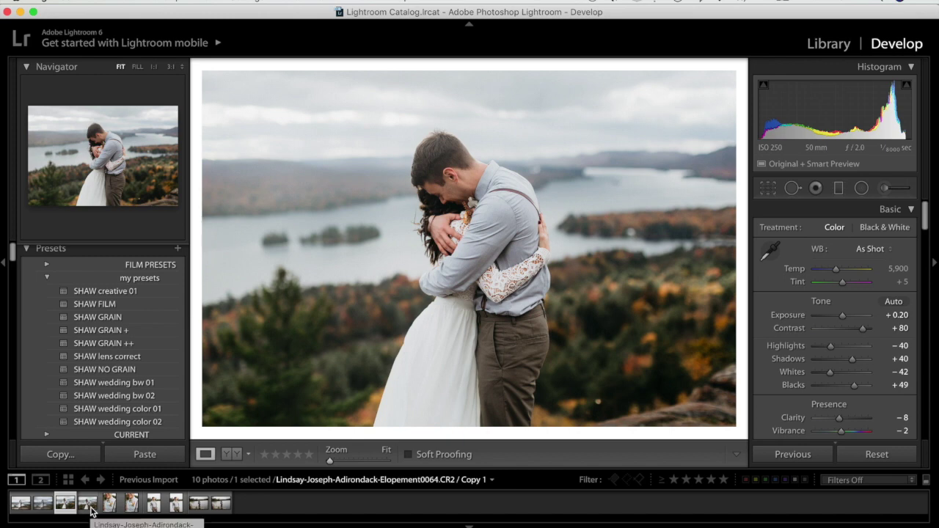
pyautogui.click(896, 455)
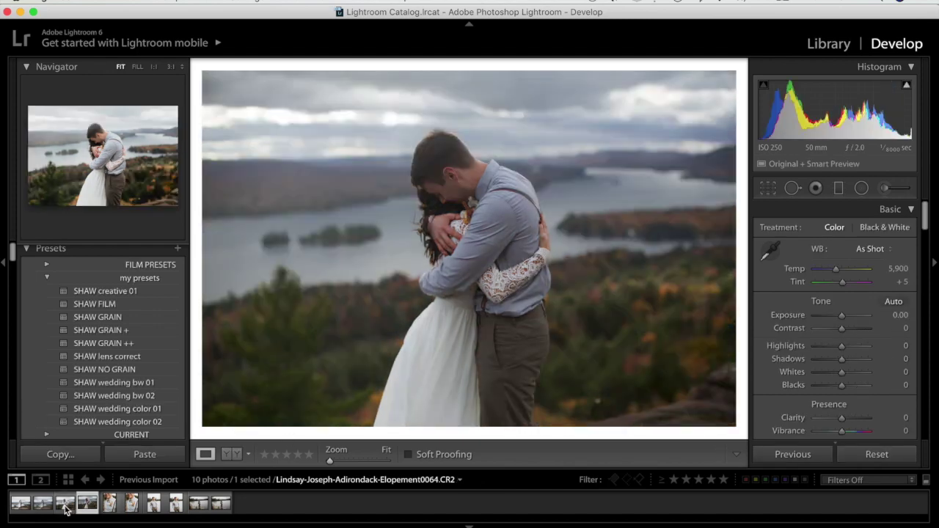
pyautogui.keyDown('super'); pyautogui.click(65, 503); pyautogui.keyUp('super')
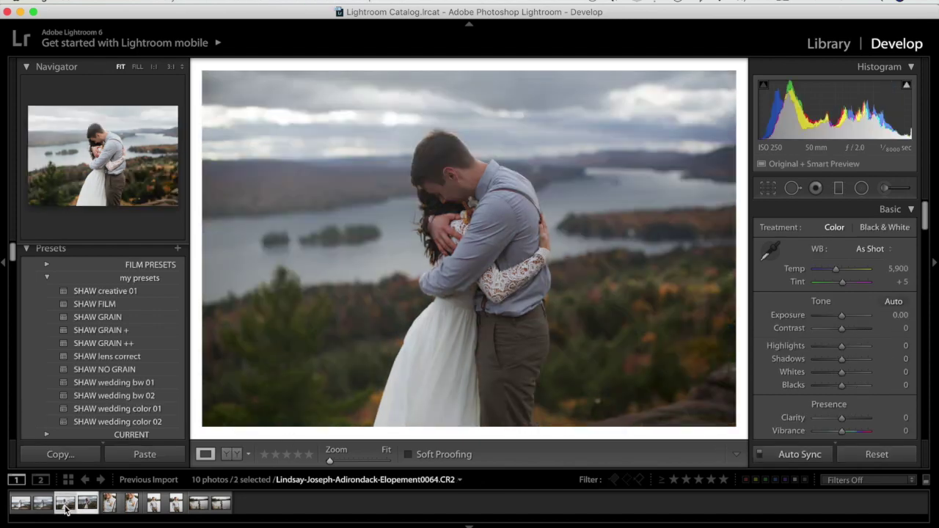
pyautogui.press('n')
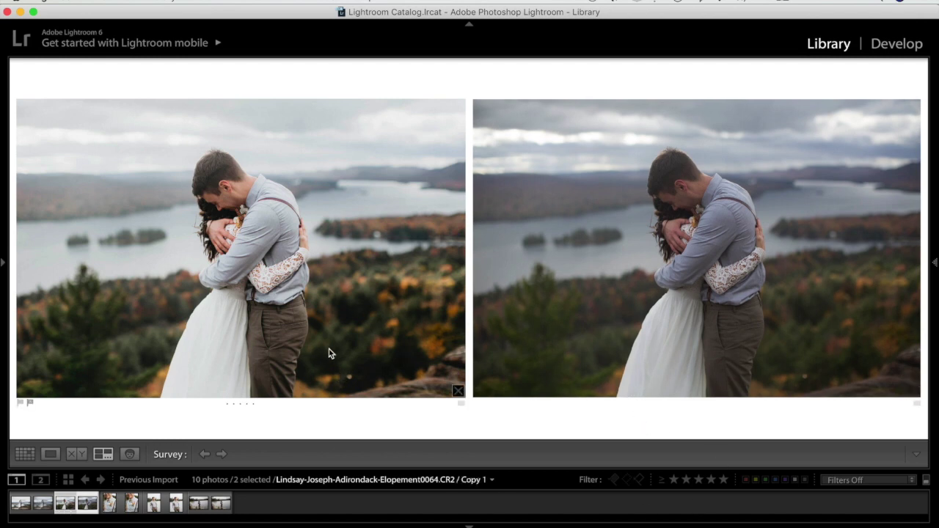
# - Reset all edits on the virtual copy of the boutonniere close-up
pyautogui.click(131, 503)
pyautogui.press('super+d')
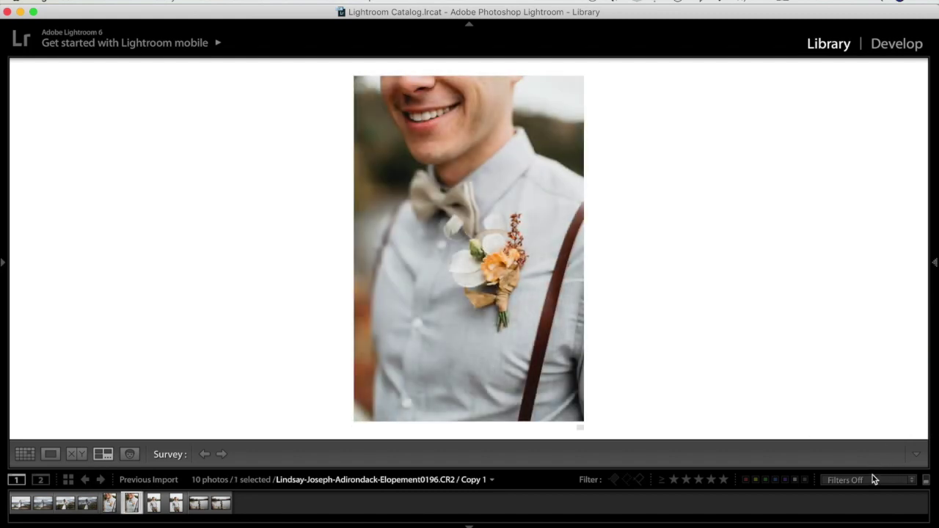
pyautogui.click(893, 44)
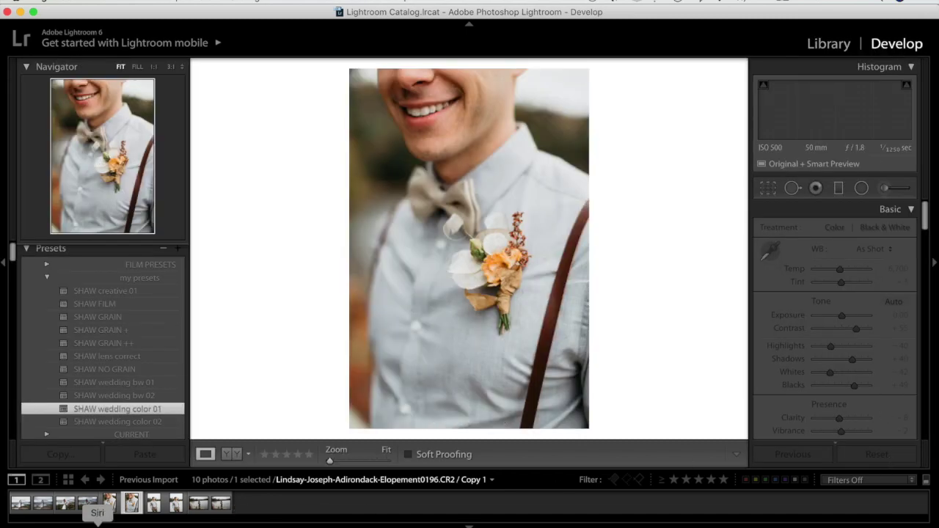
pyautogui.click(888, 457)
# - Crop the edited boutonniere photo in slightly from its lower-left corner and set Exposure to −0.20
pyautogui.click(108, 505)
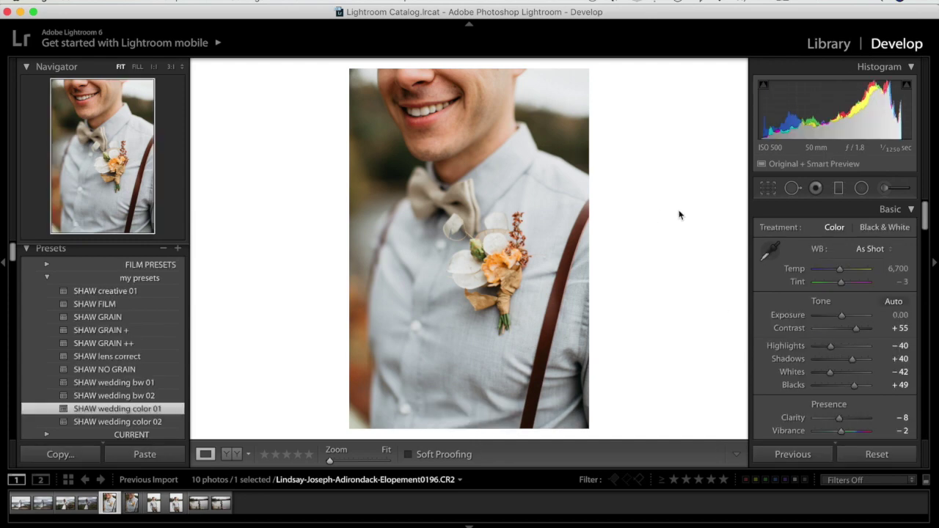
pyautogui.click(767, 189)
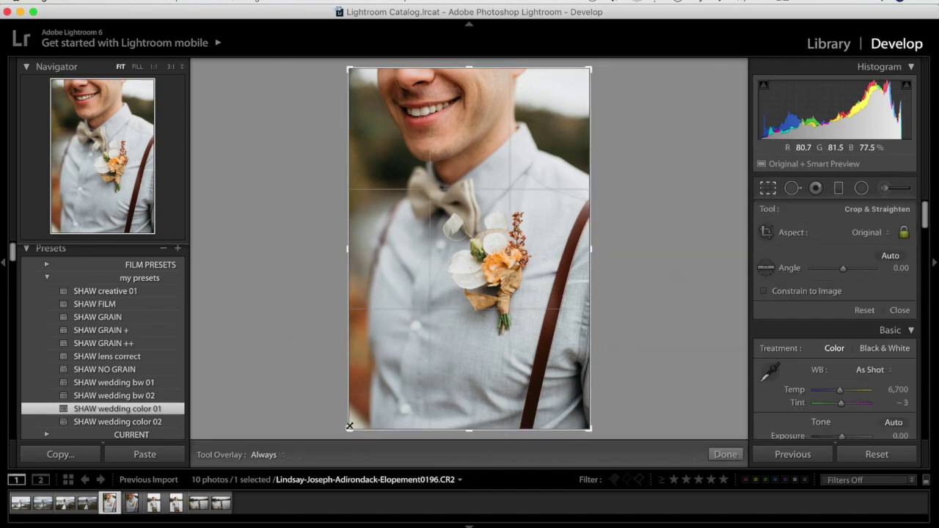
pyautogui.moveTo(350, 430); pyautogui.dragTo(356, 425)
pyautogui.press('Return')
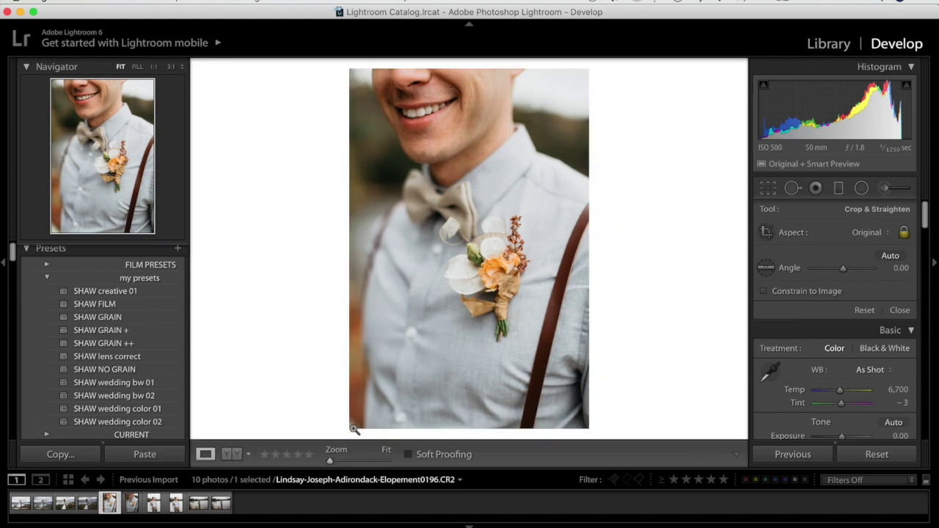
pyautogui.moveTo(844, 316); pyautogui.dragTo(841, 318)
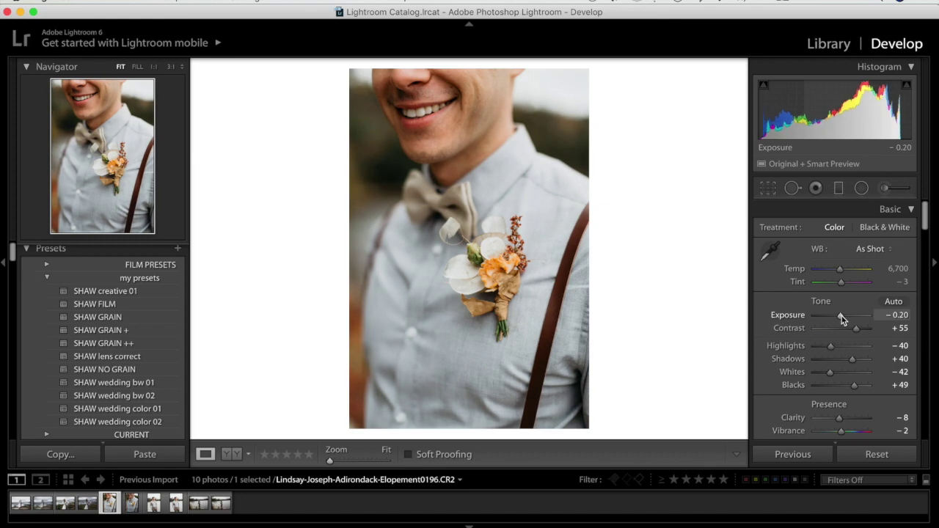
# - Configure the adjustment brush with the Sharpness effect at 18 and Clarity at 7 on the boutonniere photo, then close the brush
pyautogui.click(885, 189)
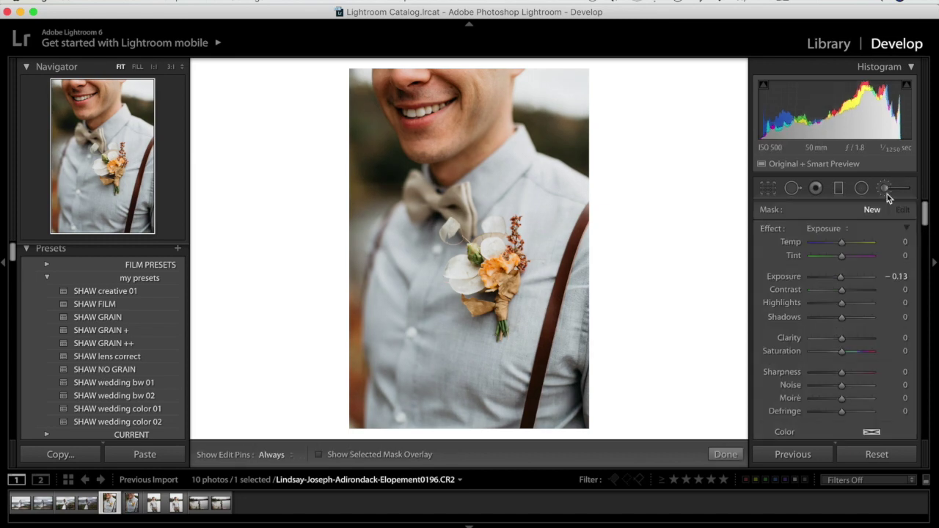
pyautogui.click(823, 228)
pyautogui.click(812, 292)
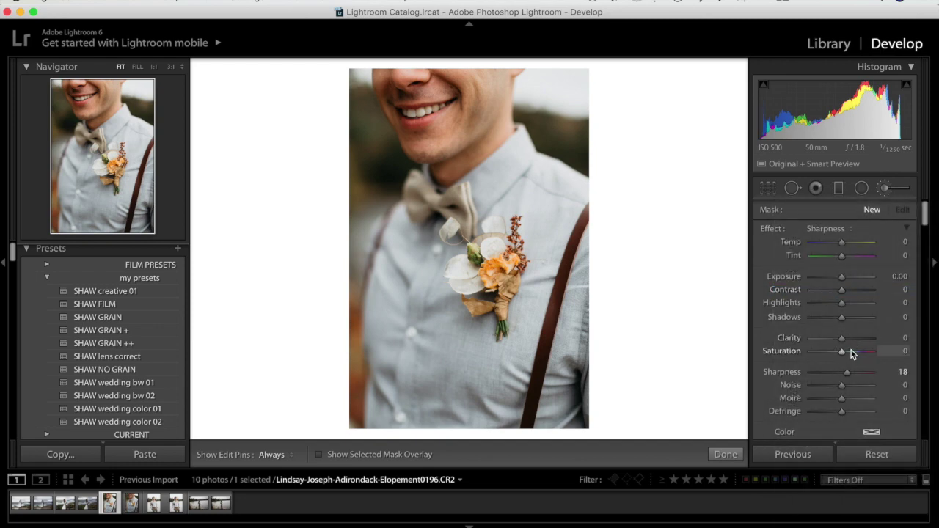
pyautogui.moveTo(845, 343); pyautogui.dragTo(847, 345)
pyautogui.press('h')
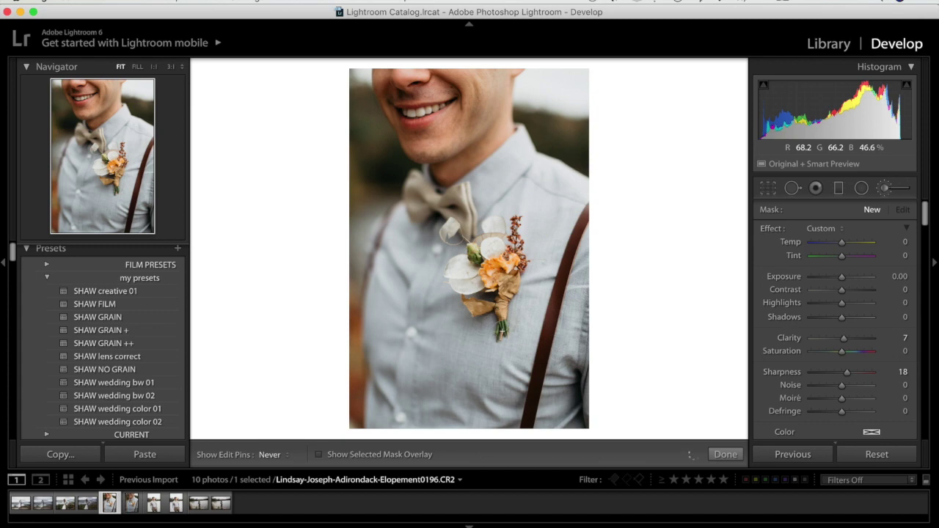
pyautogui.press('h')
pyautogui.press('k')
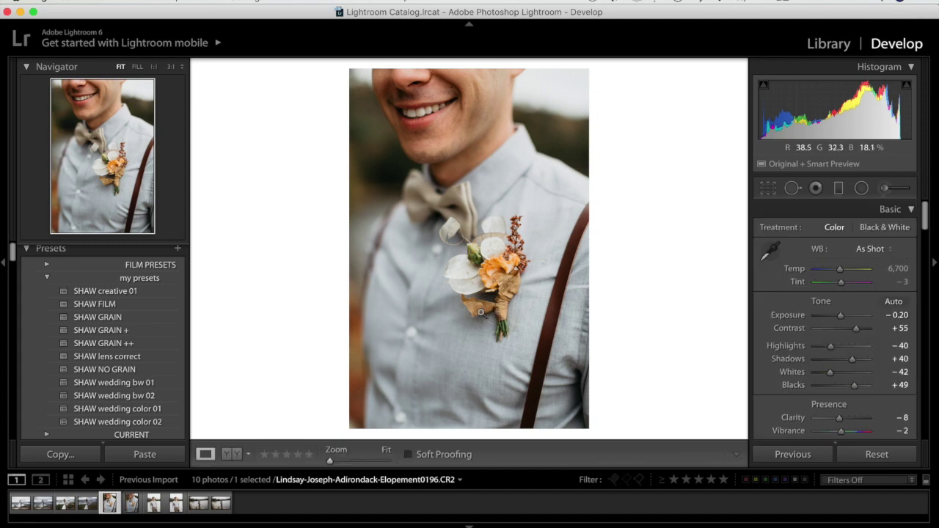
# - Apply the SHAW GRAIN ++ preset to the boutonniere photo and compare it side by side with its unedited copy
pyautogui.click(144, 346)
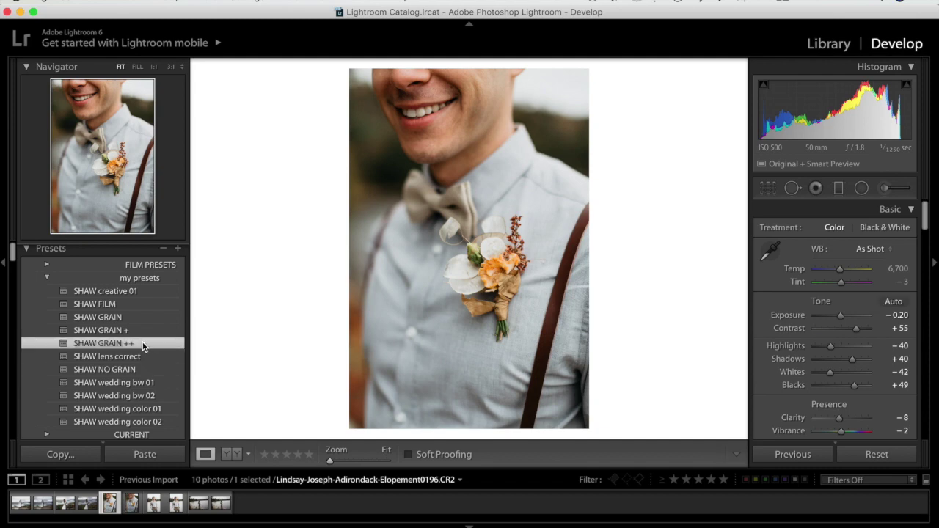
pyautogui.keyDown('super'); pyautogui.click(132, 503); pyautogui.keyUp('super')
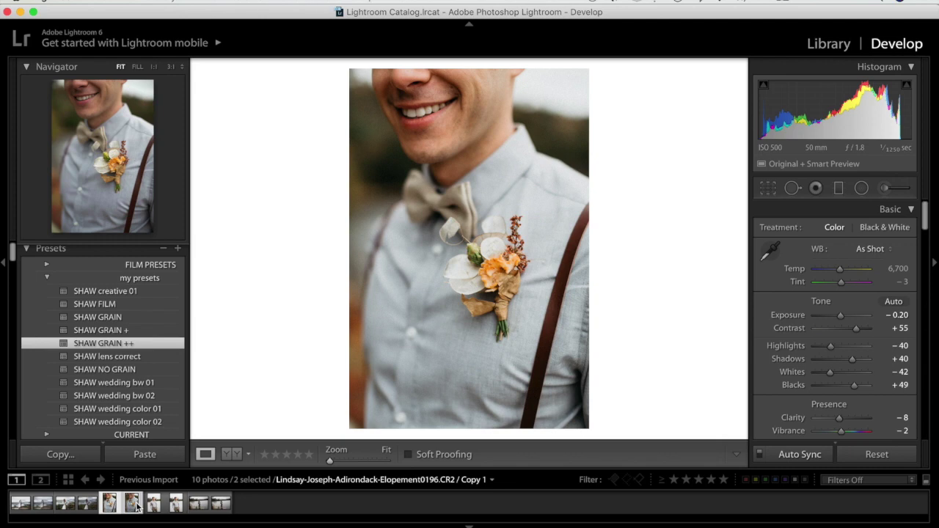
pyautogui.press('n')
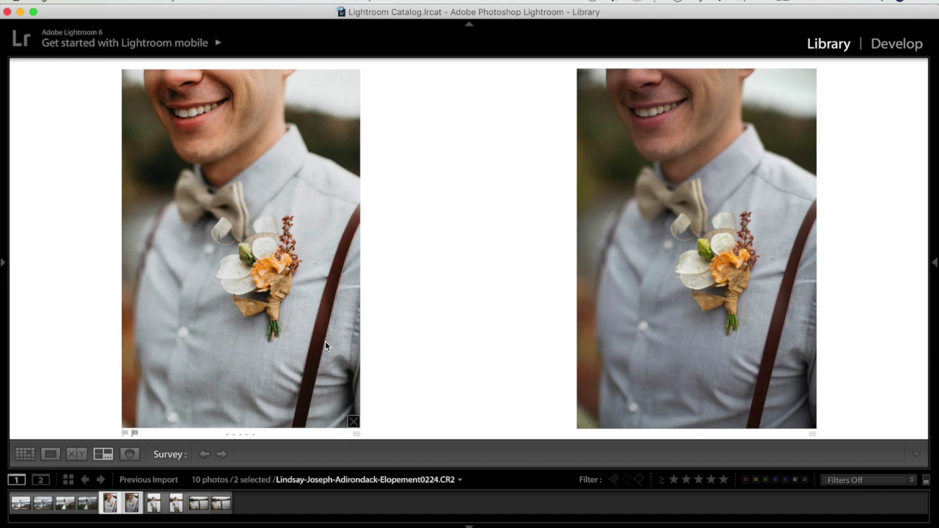
# - Reset all edits on the virtual copy of the groom's portrait by the lake
pyautogui.click(176, 508)
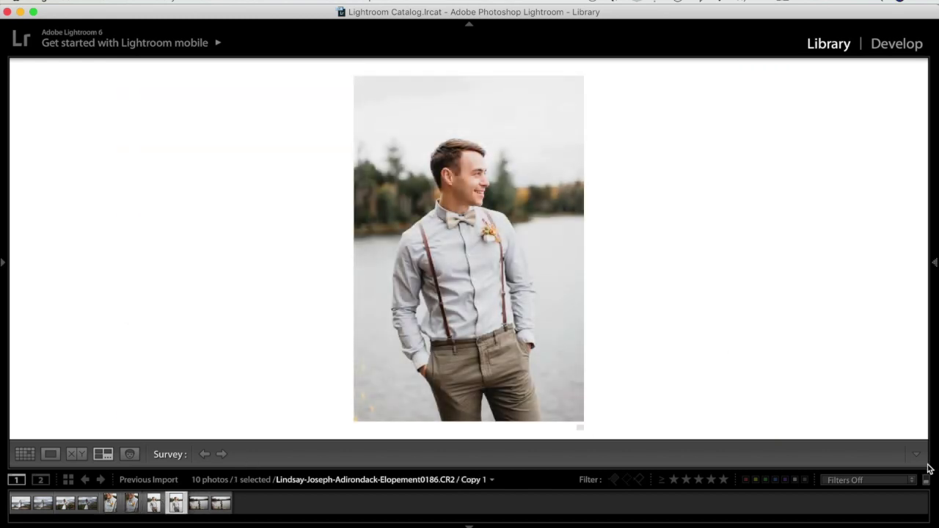
pyautogui.click(893, 46)
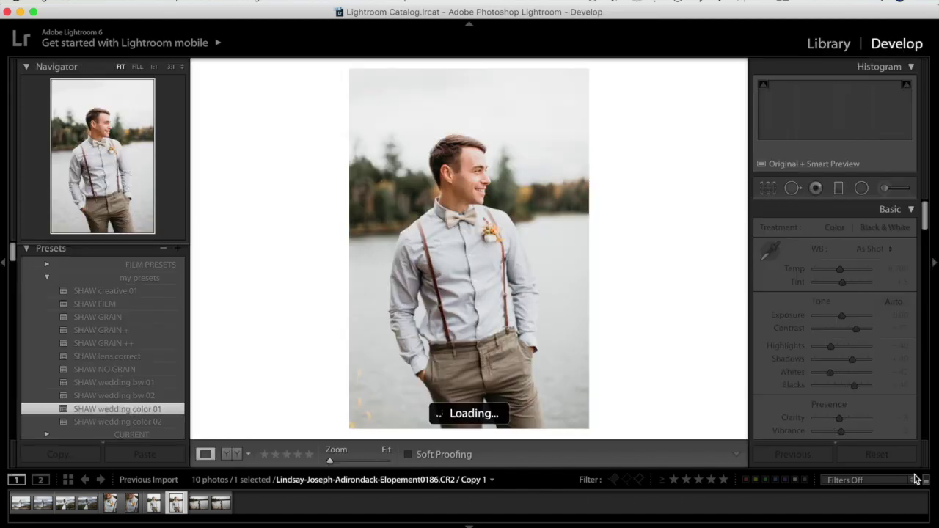
pyautogui.click(890, 456)
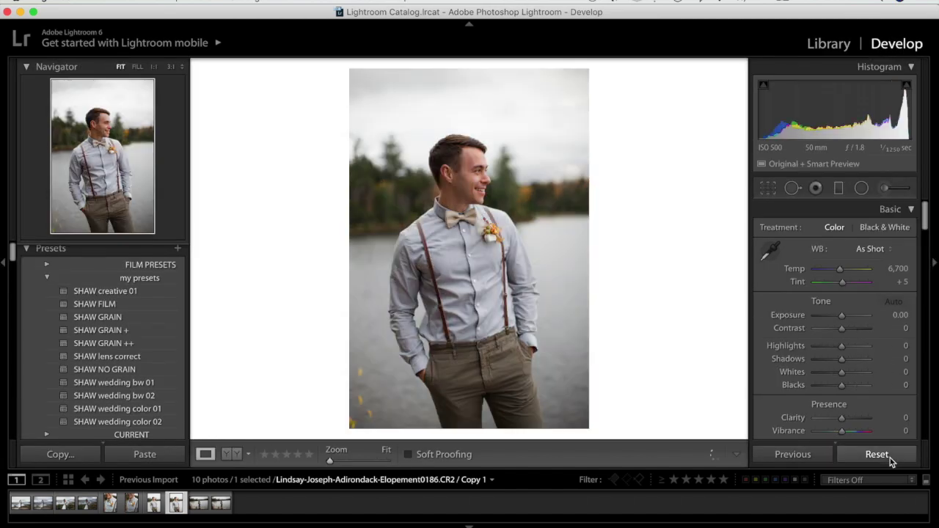
# - Set Exposure to −0.50 on the preset-edited version of the groom's lake portrait
pyautogui.click(154, 503)
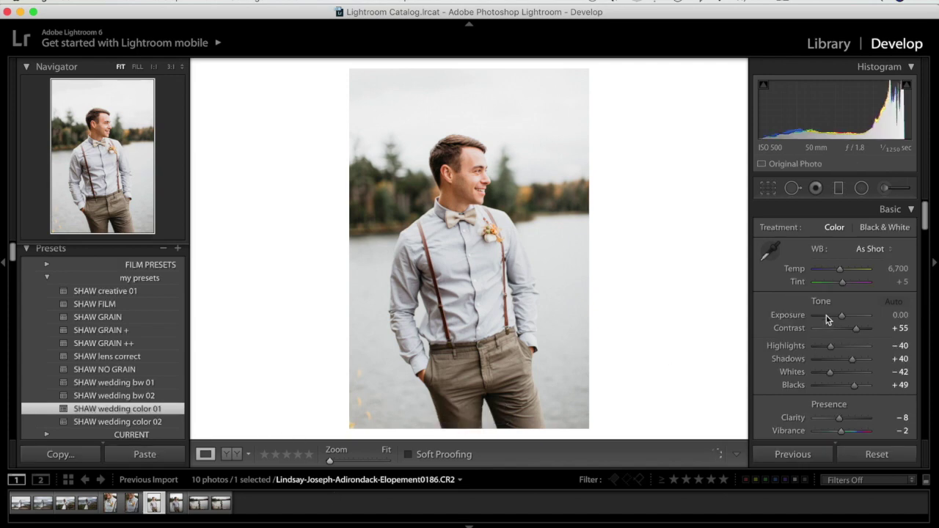
pyautogui.moveTo(840, 315); pyautogui.dragTo(838, 318)
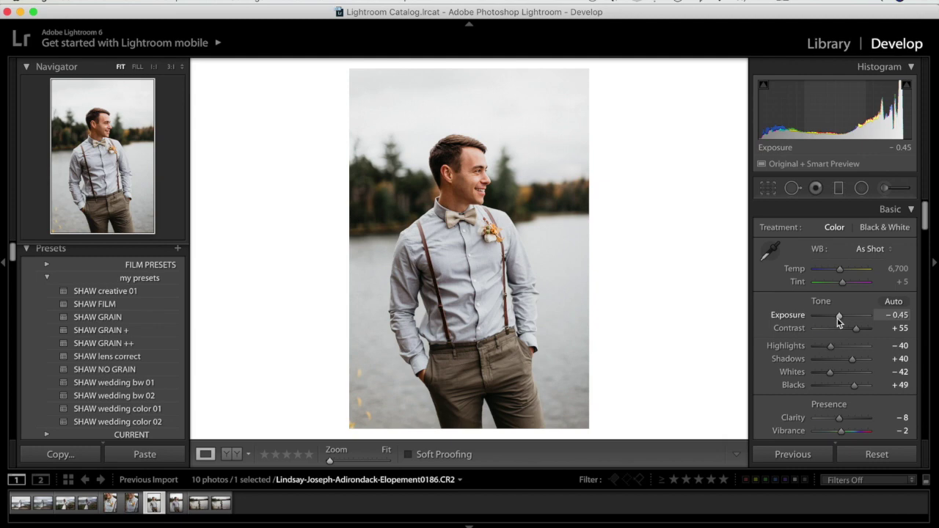
pyautogui.moveTo(838, 321); pyautogui.dragTo(837, 318)
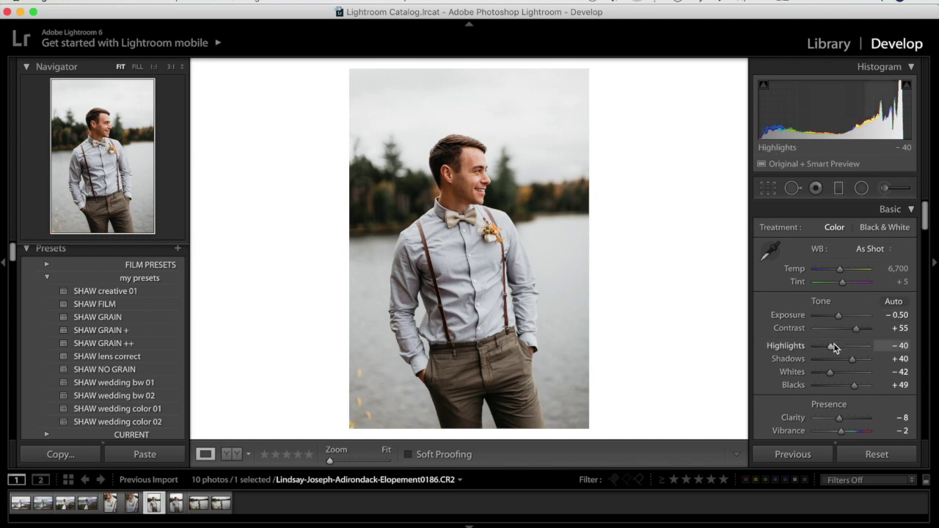
# - Set Highlights to −52 and the white balance Temp to 6,750 on the groom's lake portrait
pyautogui.moveTo(829, 345); pyautogui.dragTo(828, 346)
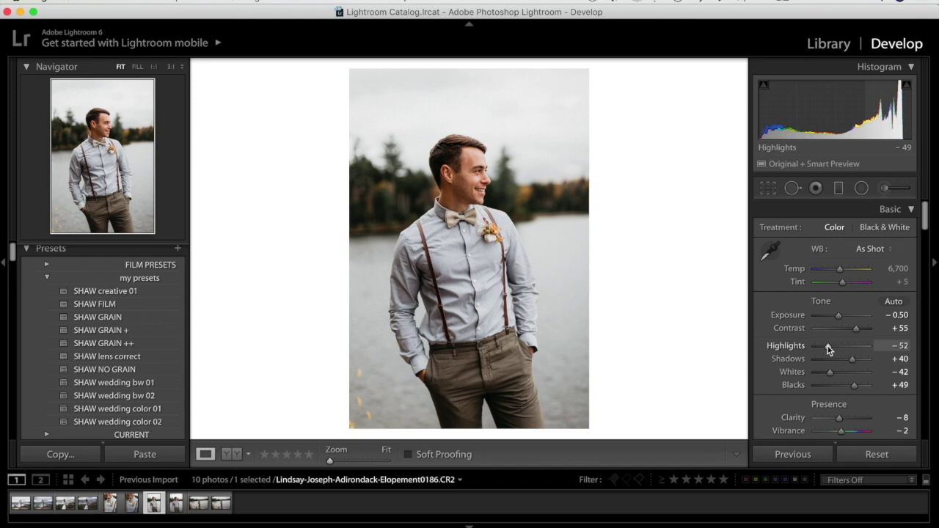
pyautogui.click(899, 270)
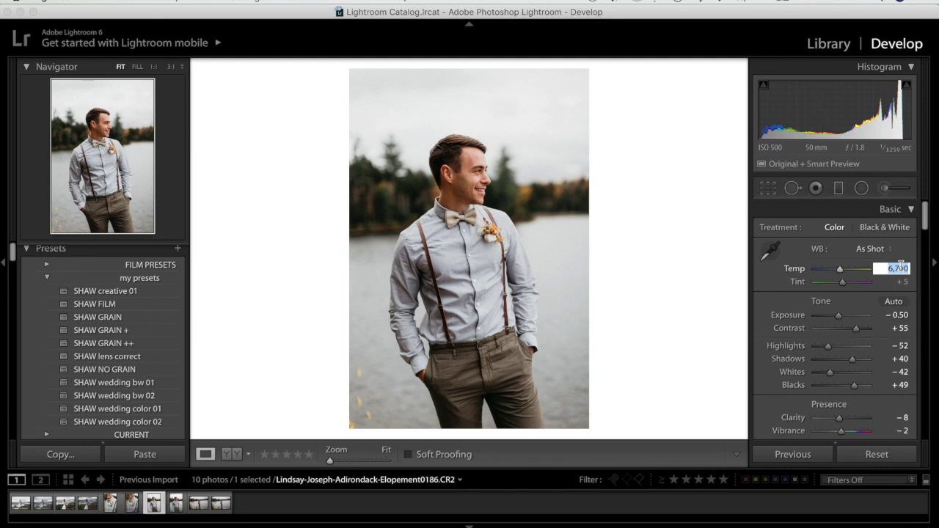
pyautogui.write('6')
pyautogui.press('Return')
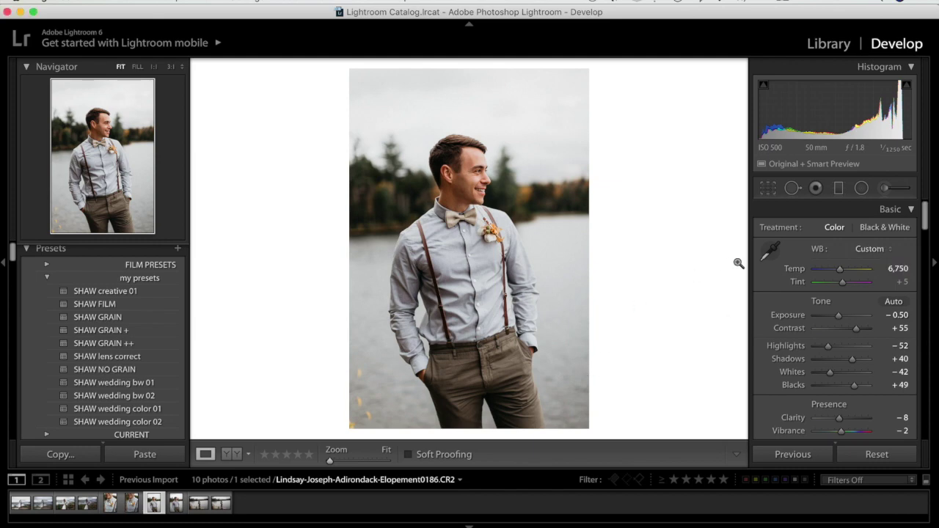
# - Straighten the groom's lake portrait by rotating its crop and compare it side by side with its unedited copy
pyautogui.click(768, 190)
pyautogui.moveTo(682, 132); pyautogui.dragTo(686, 202)
pyautogui.press('Return')
pyautogui.click(768, 188)
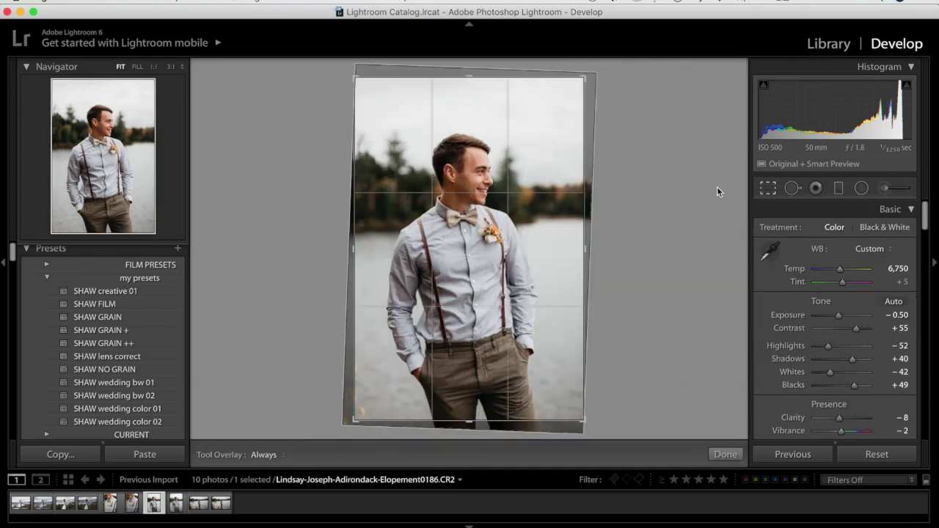
pyautogui.moveTo(640, 192); pyautogui.dragTo(645, 205)
pyautogui.press('Return')
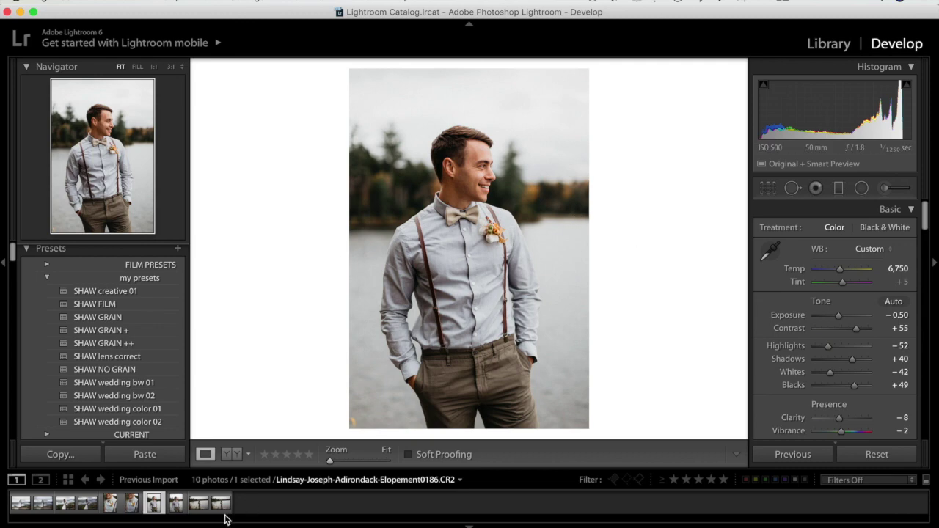
pyautogui.keyDown('shift'); pyautogui.click(176, 503); pyautogui.keyUp('shift')
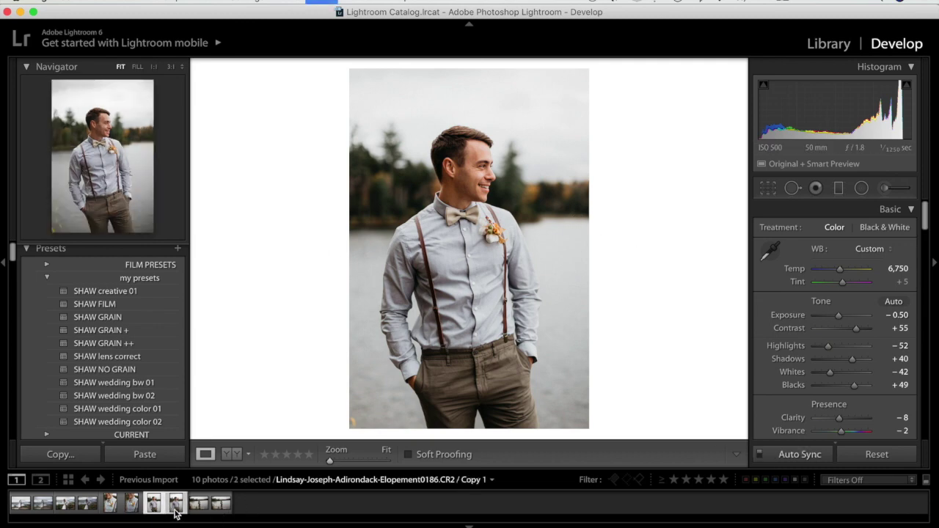
pyautogui.press('n')
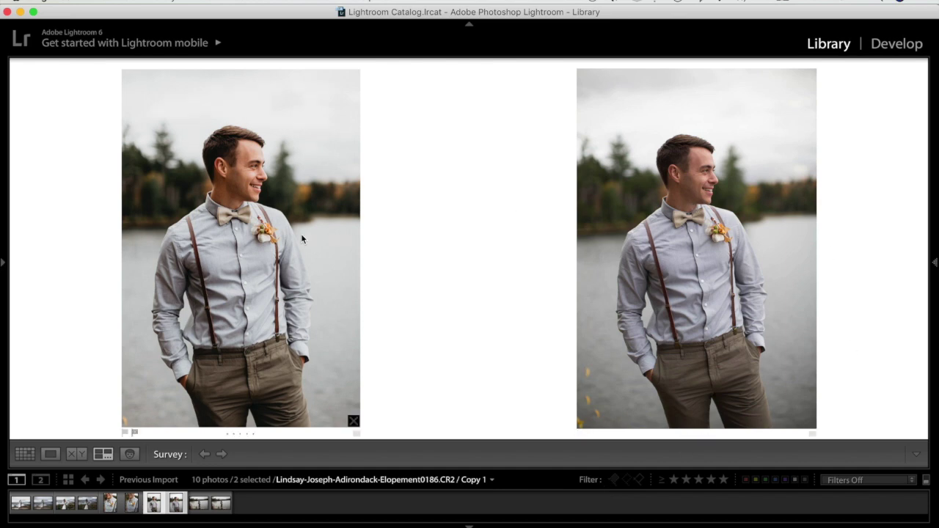
# - Reset all edits on the virtual copy of the photo of the couple embracing by the lake
pyautogui.click(197, 509)
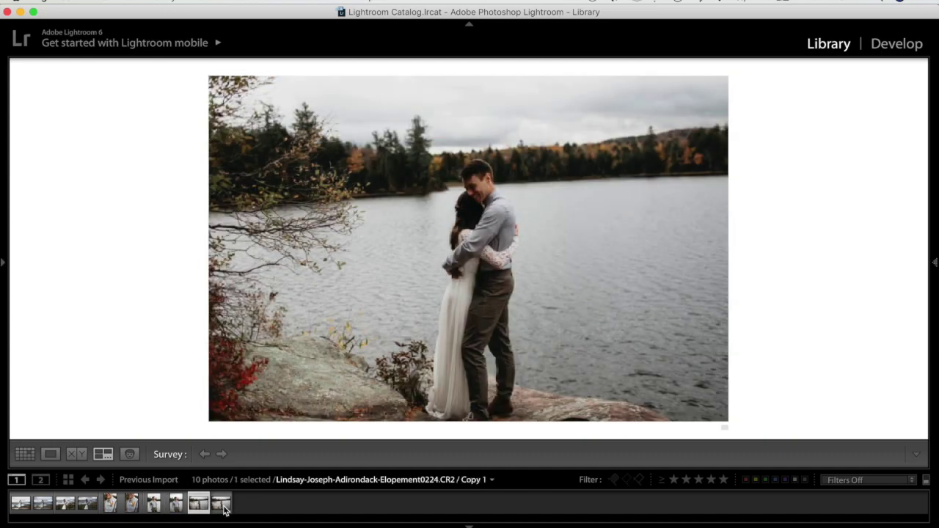
pyautogui.click(899, 45)
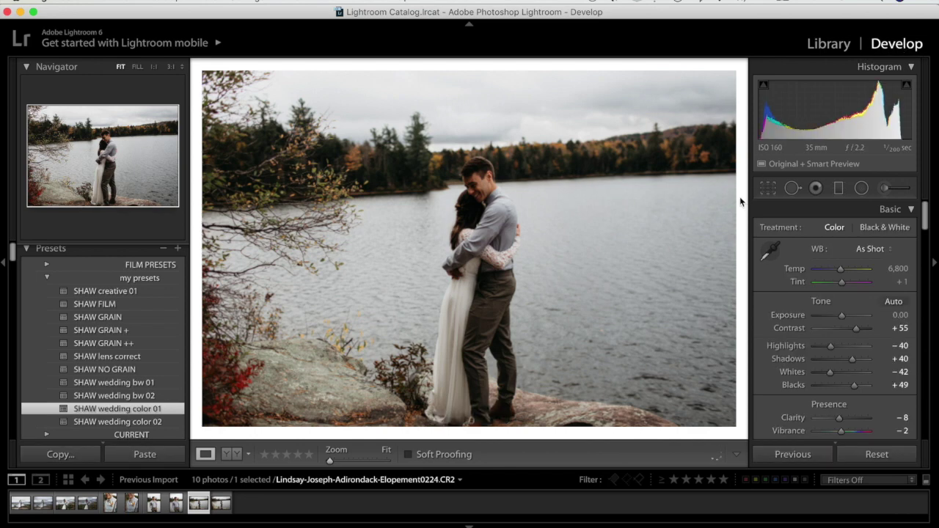
pyautogui.click(223, 509)
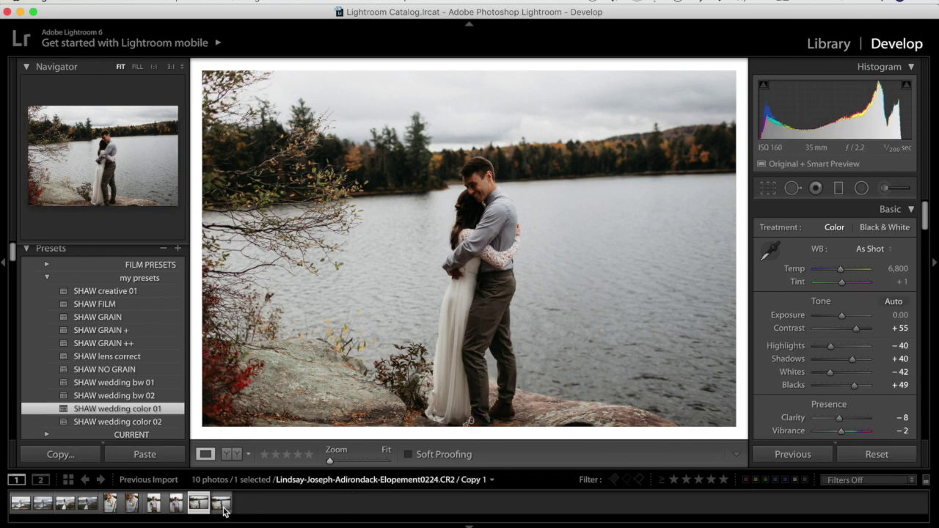
pyautogui.click(877, 454)
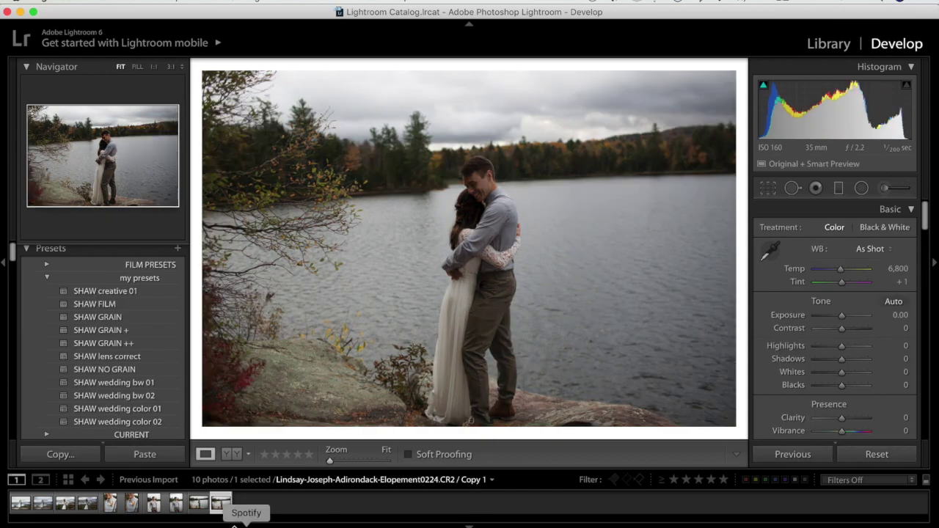
# - Set Exposure to +0.75, Contrast to +59 and Highlights to −79 on the SHAW wedding color 01 version of the couple's photo
pyautogui.click(197, 506)
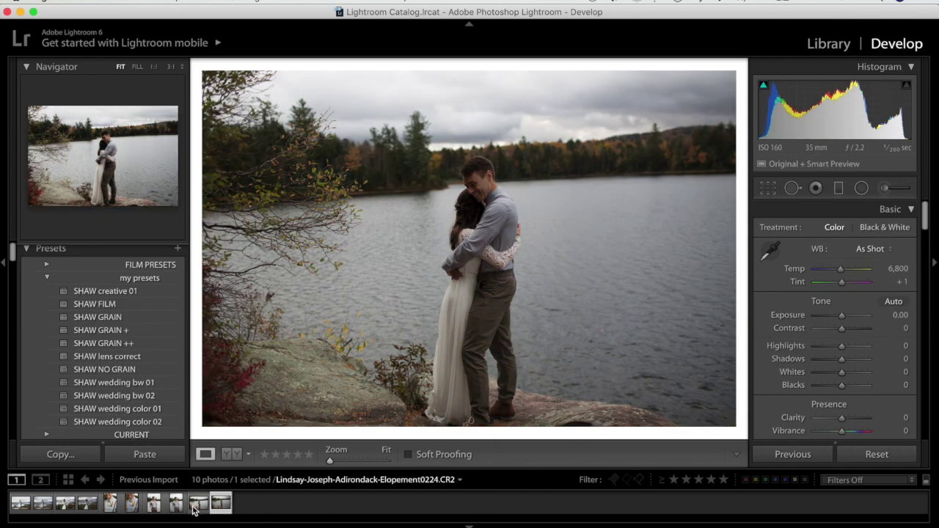
pyautogui.click(118, 409)
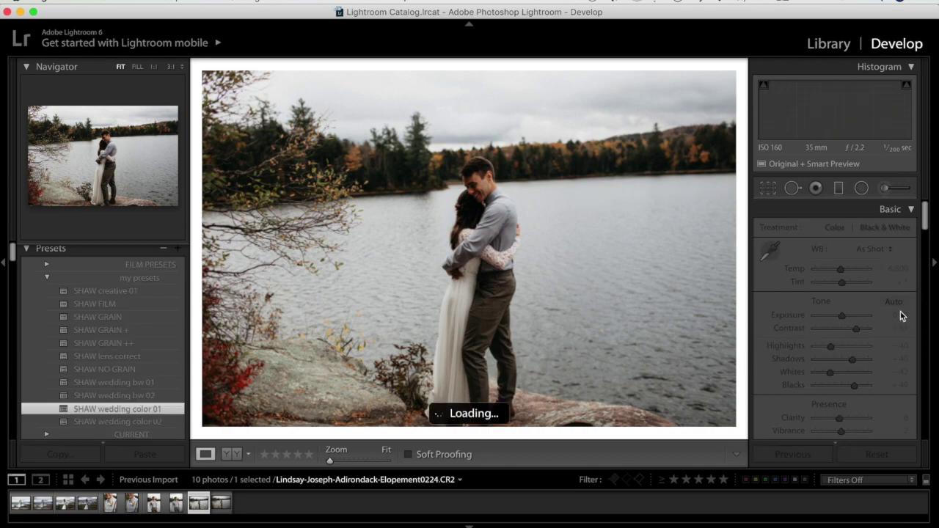
pyautogui.moveTo(843, 318); pyautogui.dragTo(845, 317)
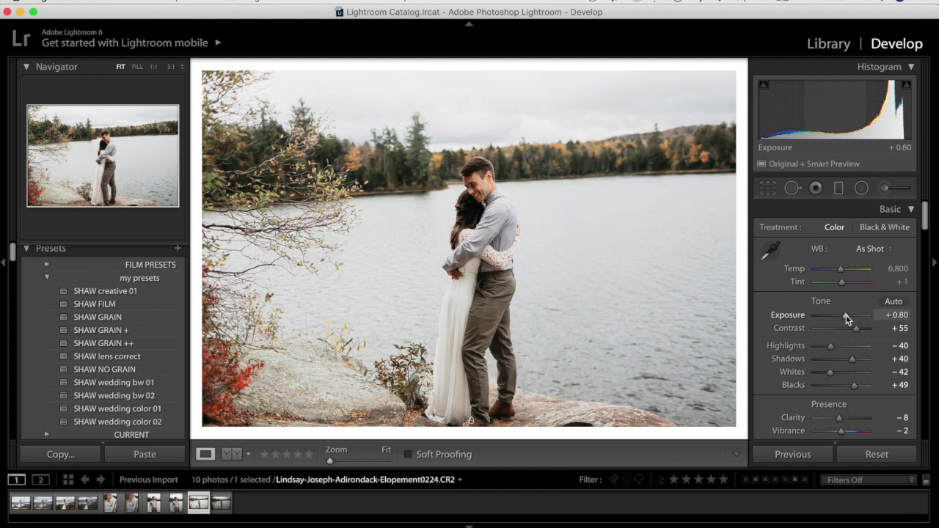
pyautogui.click(823, 348)
pyautogui.moveTo(823, 350); pyautogui.dragTo(821, 347)
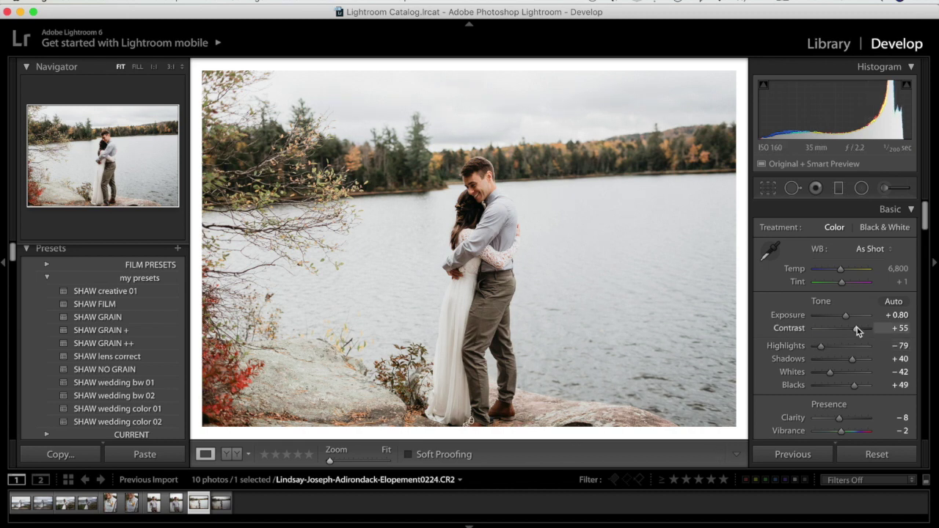
pyautogui.moveTo(849, 316); pyautogui.dragTo(847, 315)
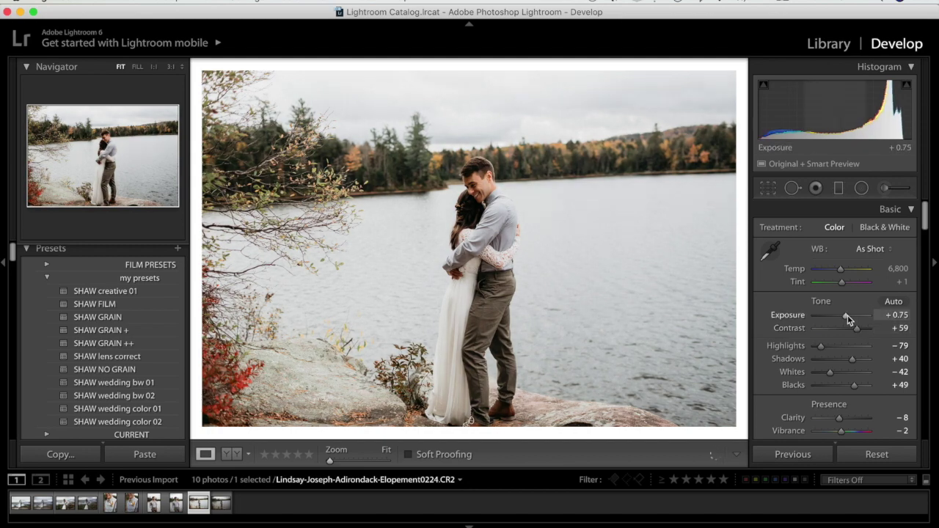
# - Crop the couple's lake photo to a vertical frame centred on them and straighten it to an angle of 1.76
pyautogui.click(768, 188)
pyautogui.press('x')
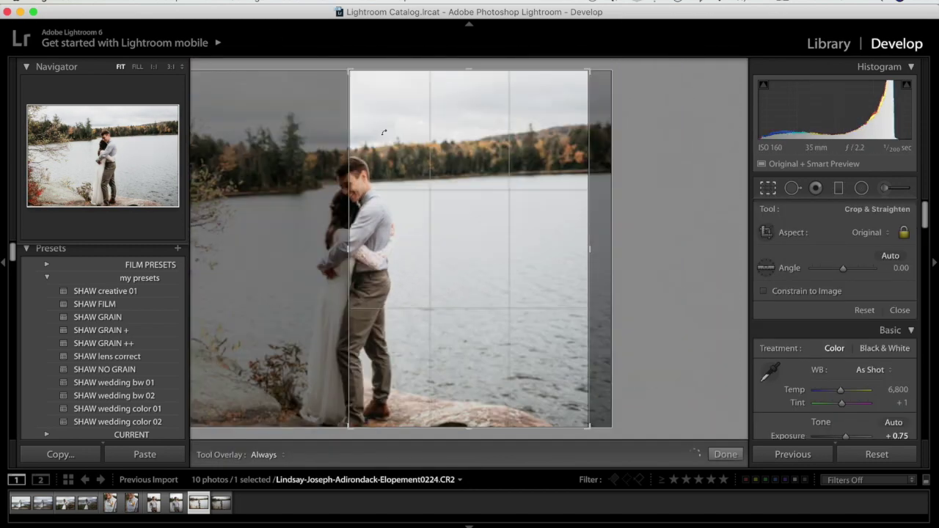
pyautogui.moveTo(475, 130); pyautogui.dragTo(499, 126)
pyautogui.moveTo(656, 151); pyautogui.dragTo(656, 165)
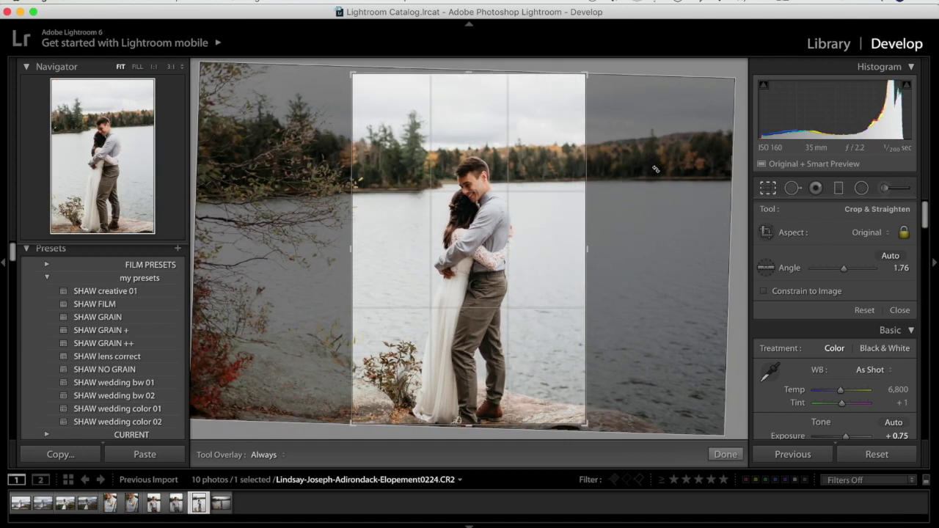
pyautogui.press('Return')
# - Reposition the vertical crop slightly lower so the frame holds less sky above the couple
pyautogui.click(767, 188)
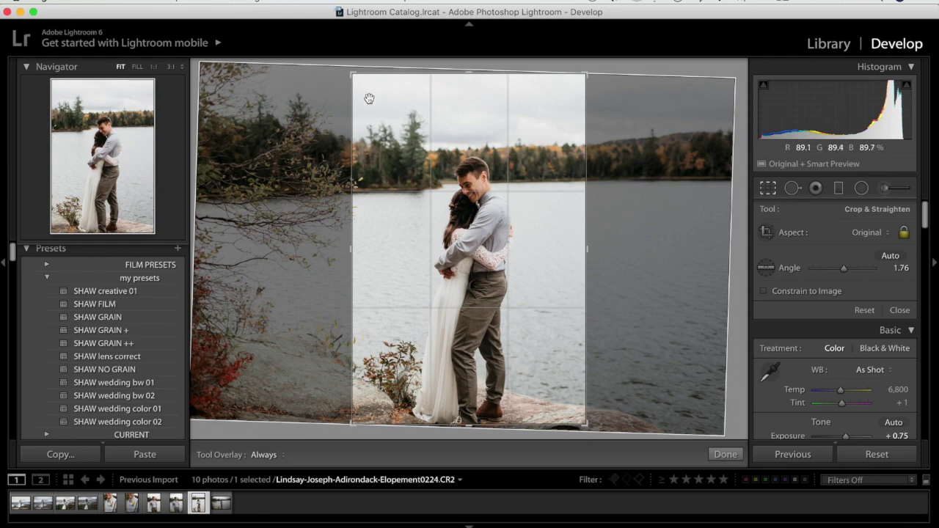
pyautogui.click(767, 188)
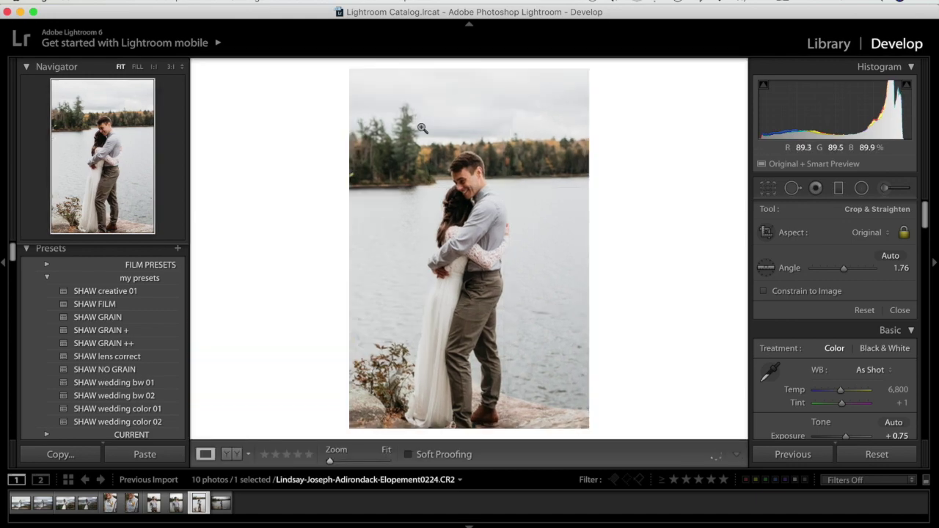
pyautogui.press('r')
pyautogui.moveTo(426, 96); pyautogui.dragTo(425, 82)
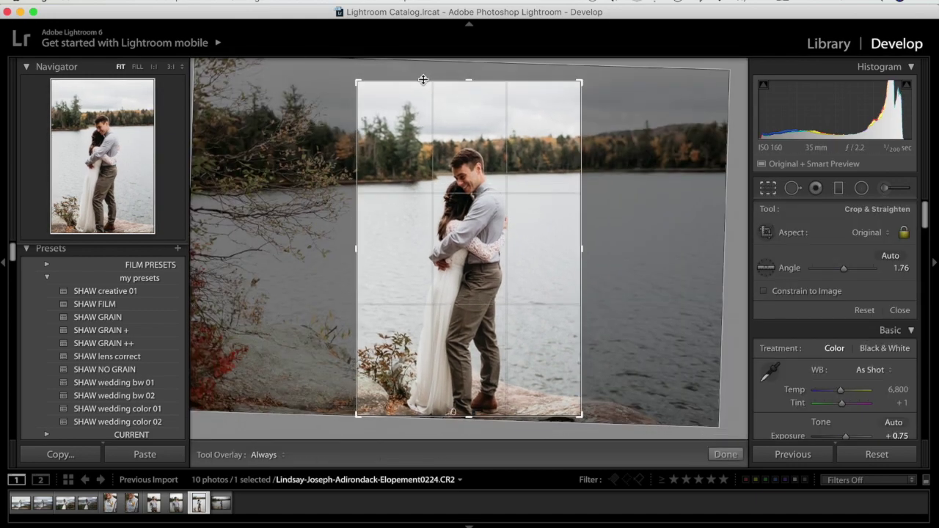
pyautogui.press('Return')
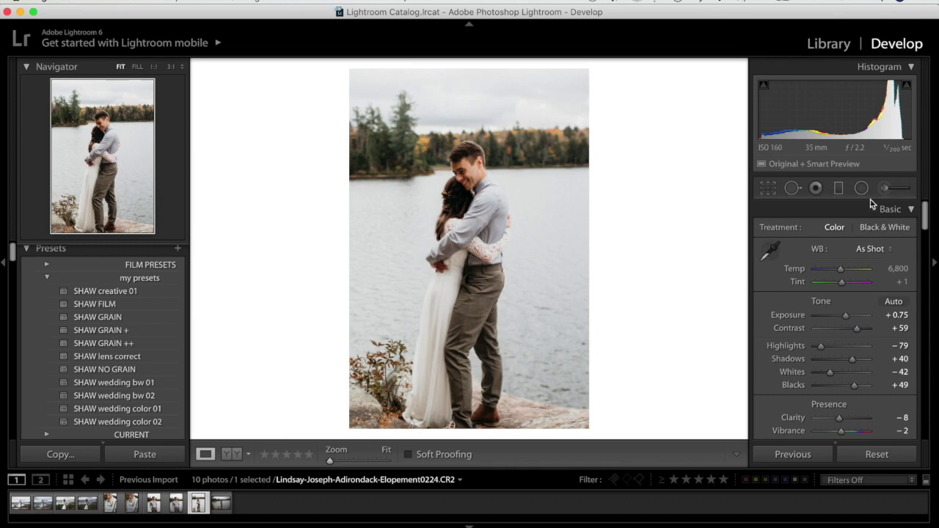
# - Configure the adjustment brush with the Dodge + effect, Exposure 0.19 and Shadows 23, and hide the edit pins
pyautogui.click(885, 187)
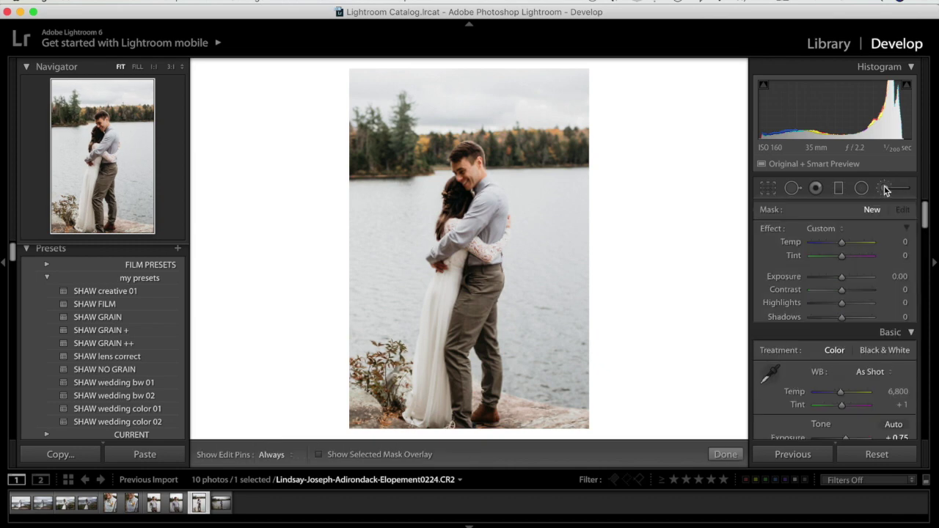
pyautogui.click(842, 226)
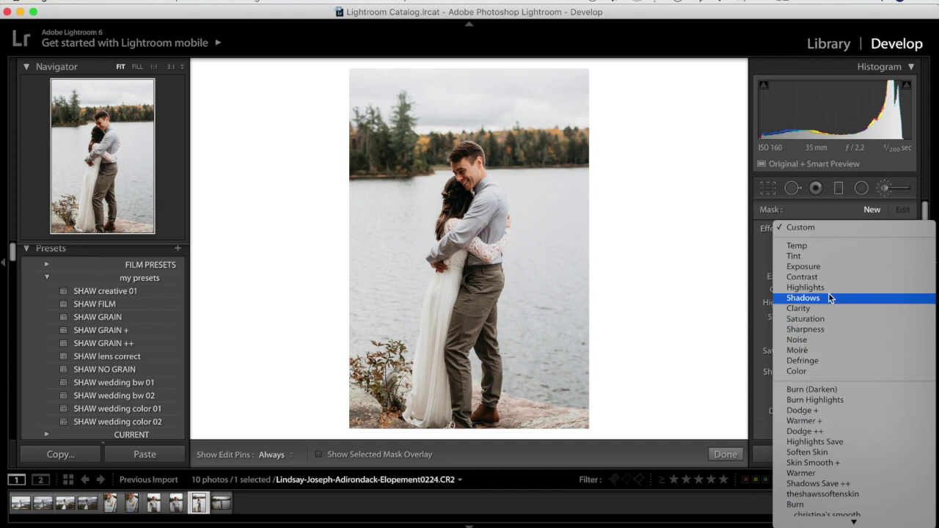
pyautogui.scroll(-3, 837, 400)
pyautogui.click(840, 380)
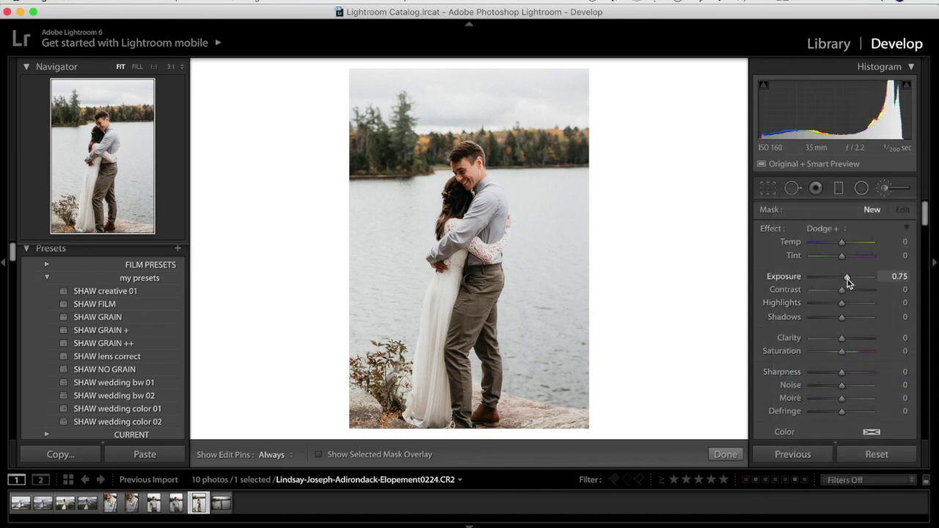
pyautogui.moveTo(847, 282); pyautogui.dragTo(844, 280)
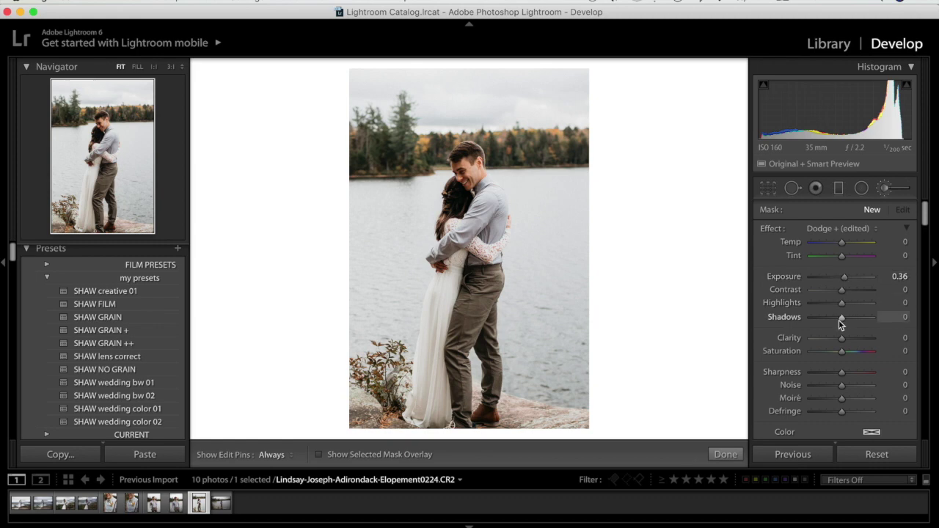
pyautogui.click(847, 317)
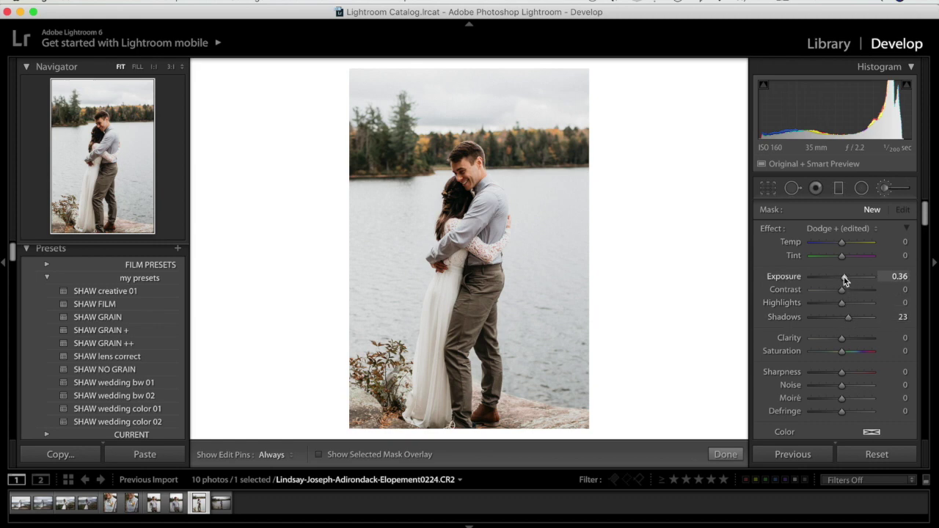
pyautogui.press('h')
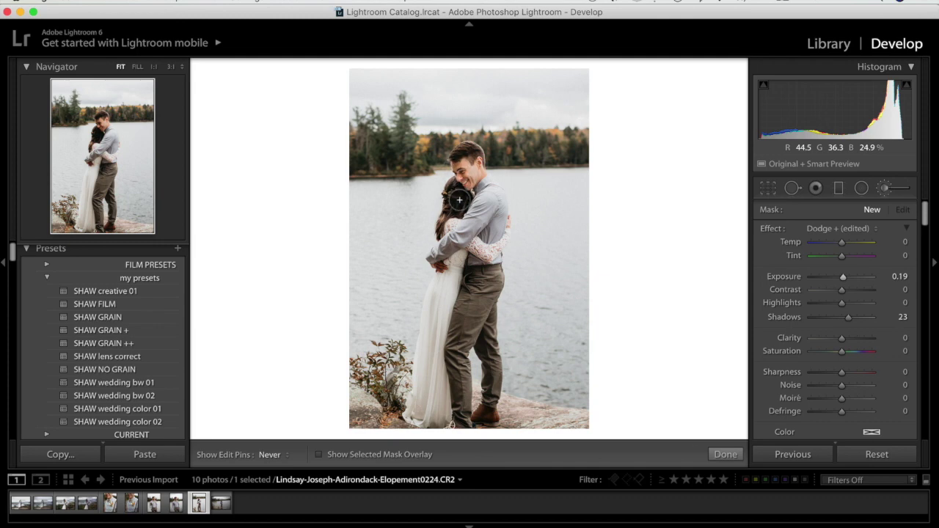
# - Paint the dodge adjustment over the couple's faces and upper bodies, show the edit pins, and set its Shadows to 21
pyautogui.moveTo(468, 192)
pyautogui.mouseDown()
pyautogui.moveTo(459, 210)
pyautogui.moveTo(528, 240)
pyautogui.mouseUp()
pyautogui.press('h')
pyautogui.press('h')
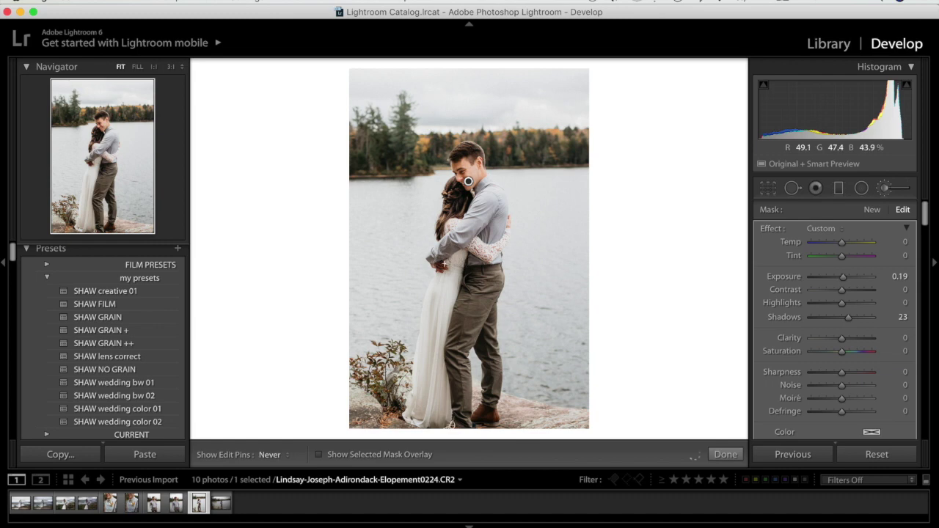
pyautogui.press('h')
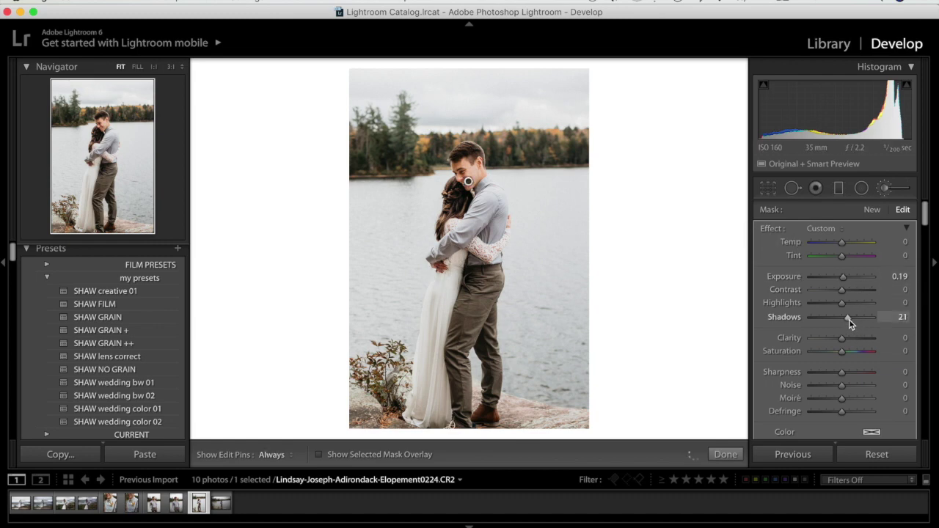
# - Add a radial filter around the couple's upper bodies with the Exposure effect at −0.13 and Feather 50
pyautogui.click(861, 188)
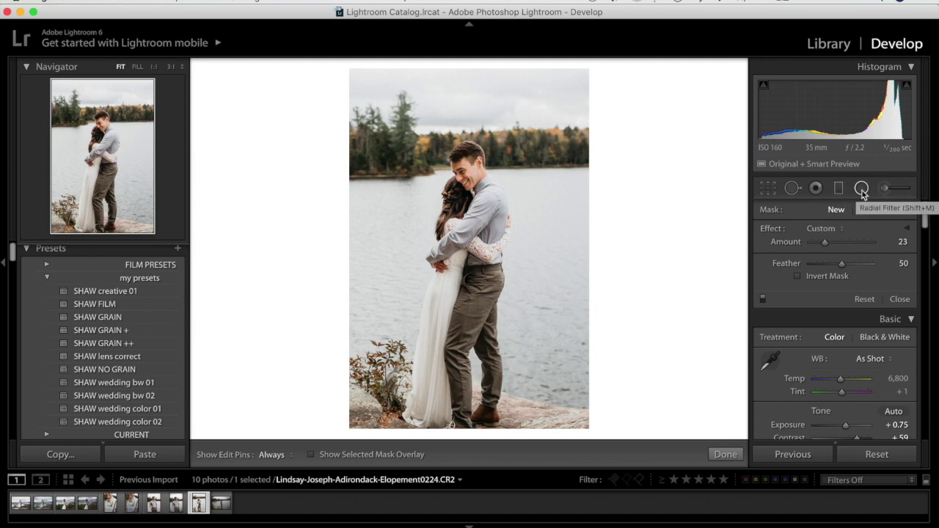
pyautogui.click(823, 228)
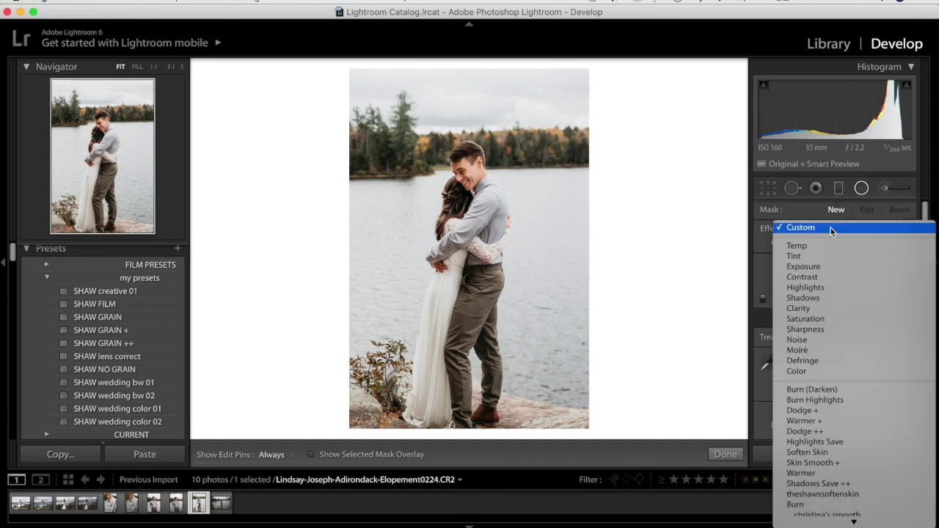
pyautogui.click(825, 267)
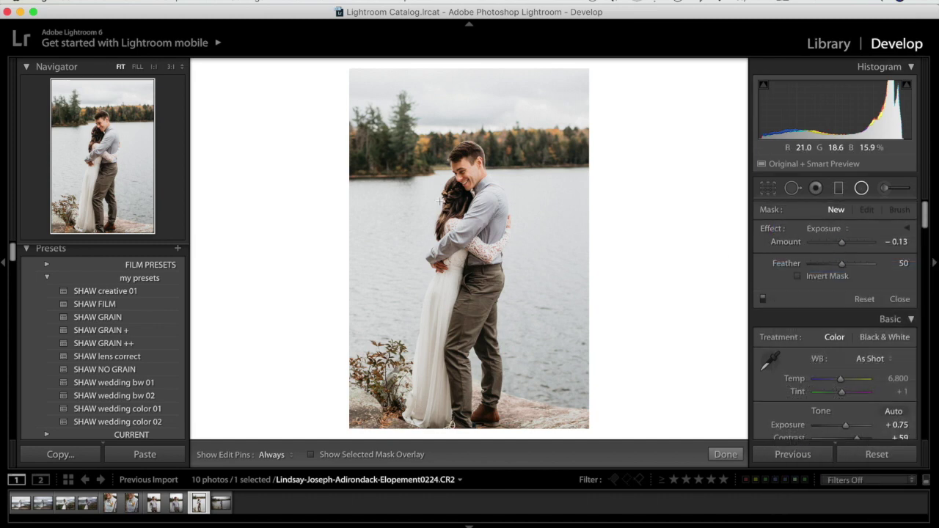
pyautogui.moveTo(464, 203); pyautogui.dragTo(524, 287)
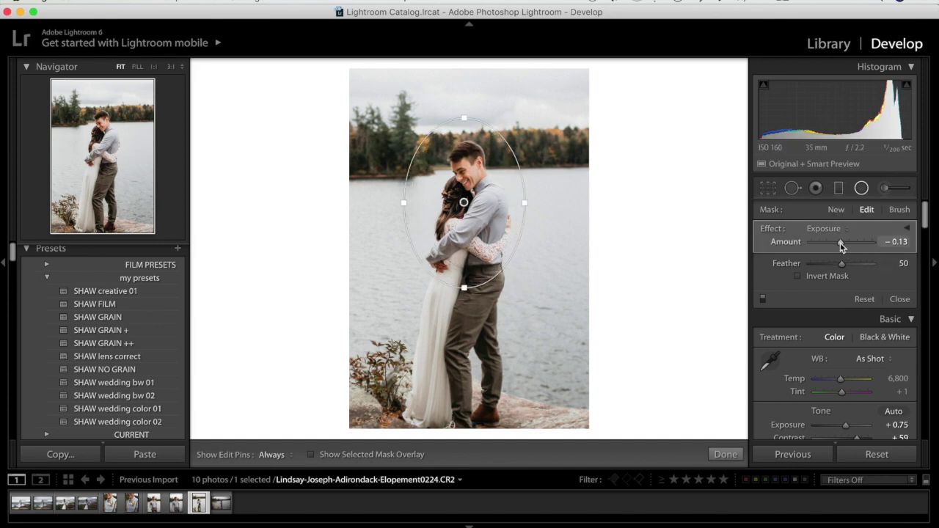
pyautogui.moveTo(841, 244); pyautogui.dragTo(841, 244)
pyautogui.hotkey('shift', 'm')
# - Straighten the vertical lakeside photo's crop by rotating it to an angle of 2.46, then recheck the crop overlay
pyautogui.click(768, 188)
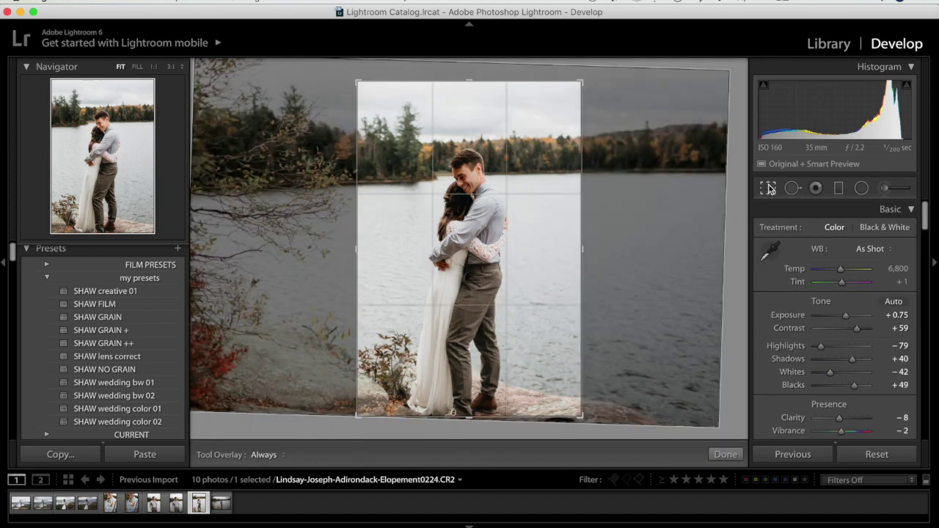
pyautogui.moveTo(608, 157); pyautogui.dragTo(629, 138)
pyautogui.press('Return')
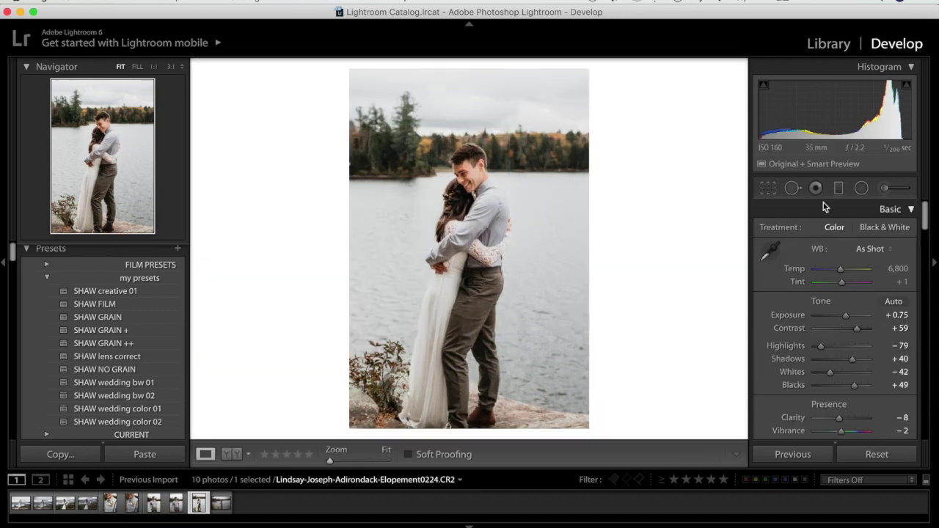
pyautogui.click(767, 188)
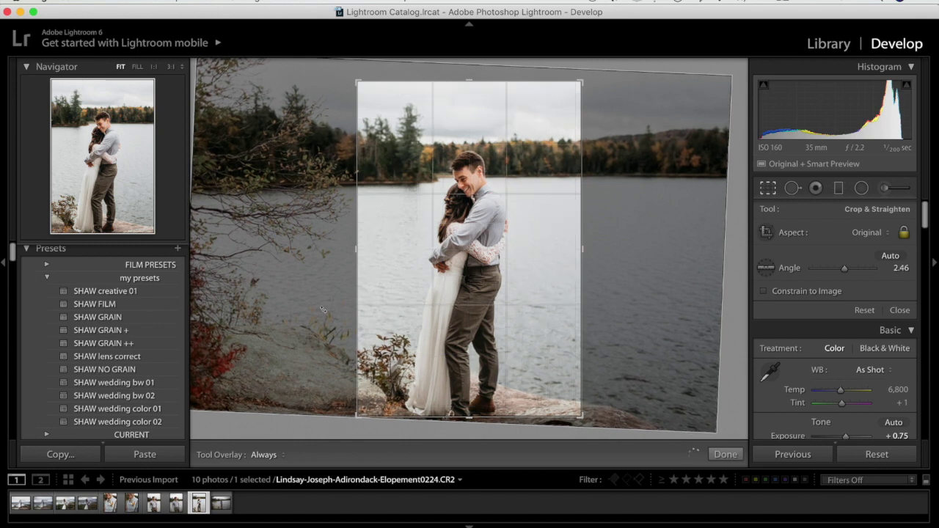
pyautogui.press('Return')
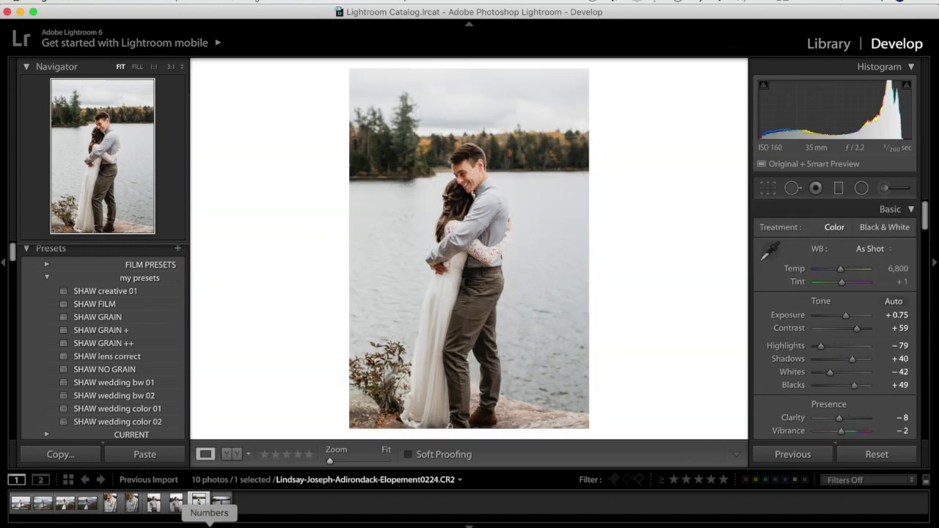
# - Compare the vertical lakeside photo with its unedited copy in Survey view, and survey all five edited photos together
pyautogui.keyDown('super'); pyautogui.click(221, 503); pyautogui.keyUp('super')
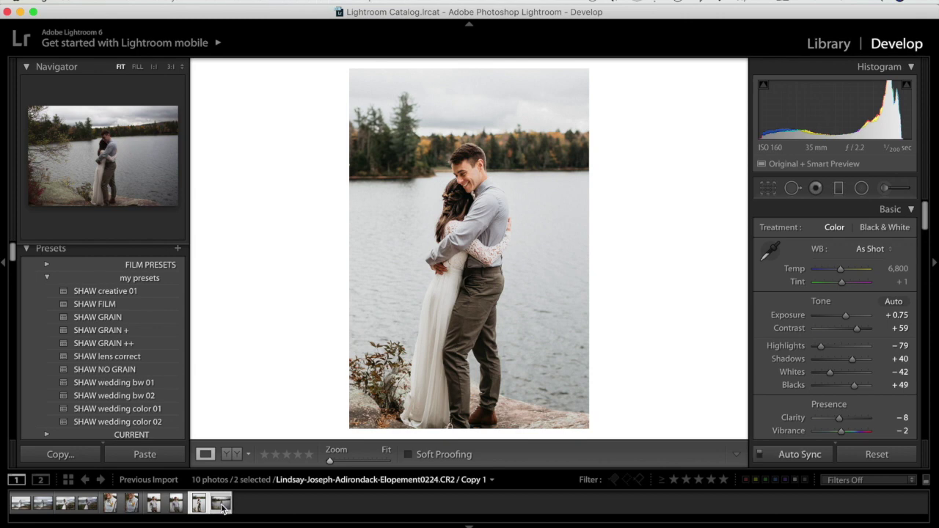
pyautogui.press('n')
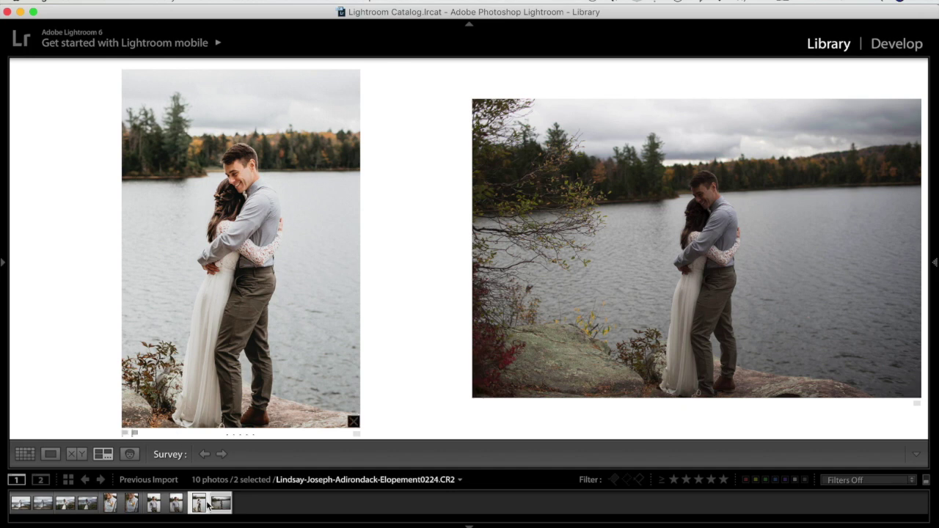
pyautogui.click(160, 505)
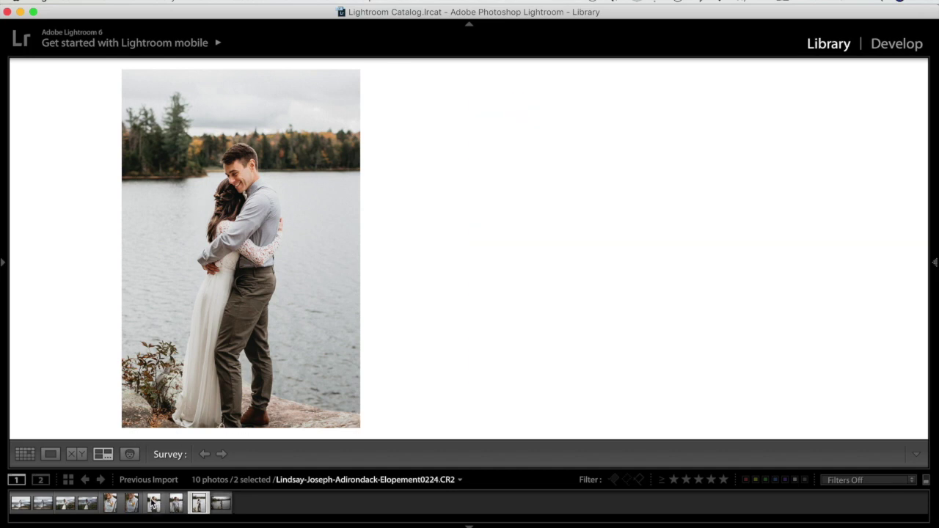
pyautogui.keyDown('super'); pyautogui.click(110, 504); pyautogui.keyUp('super')
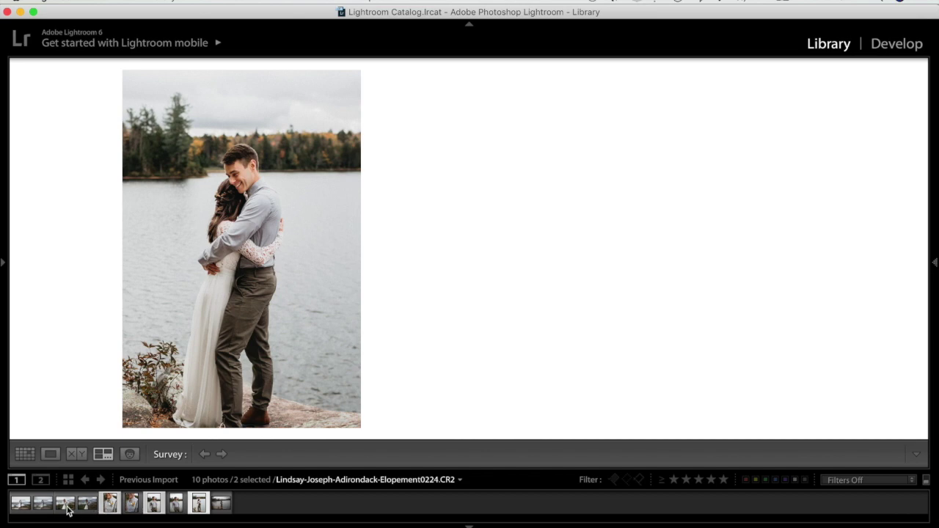
pyautogui.keyDown('super'); pyautogui.click(65, 503); pyautogui.keyUp('super')
pyautogui.keyDown('super'); pyautogui.click(22, 504); pyautogui.keyUp('super')
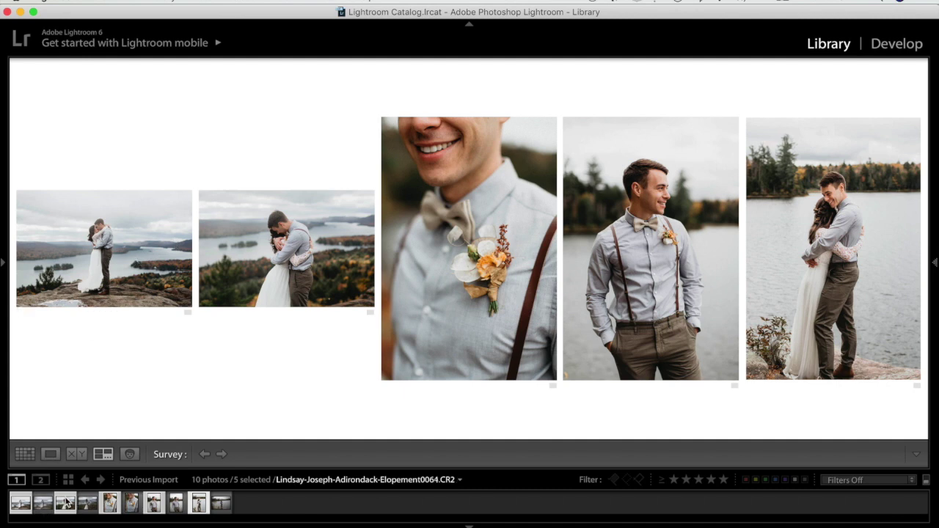
# - Open the edited photo of the couple kissing on the rock in Develop and set its Temp to 5,950
pyautogui.click(20, 501)
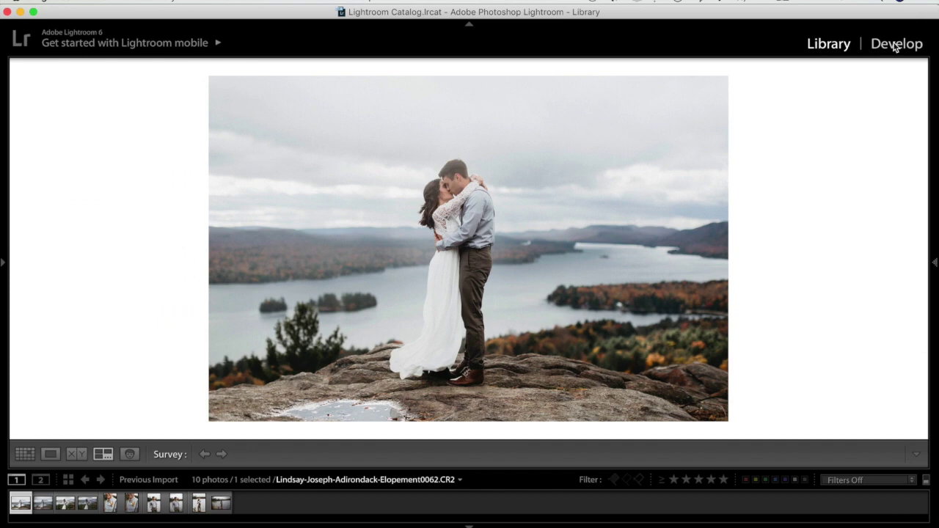
pyautogui.click(895, 44)
pyautogui.click(899, 269)
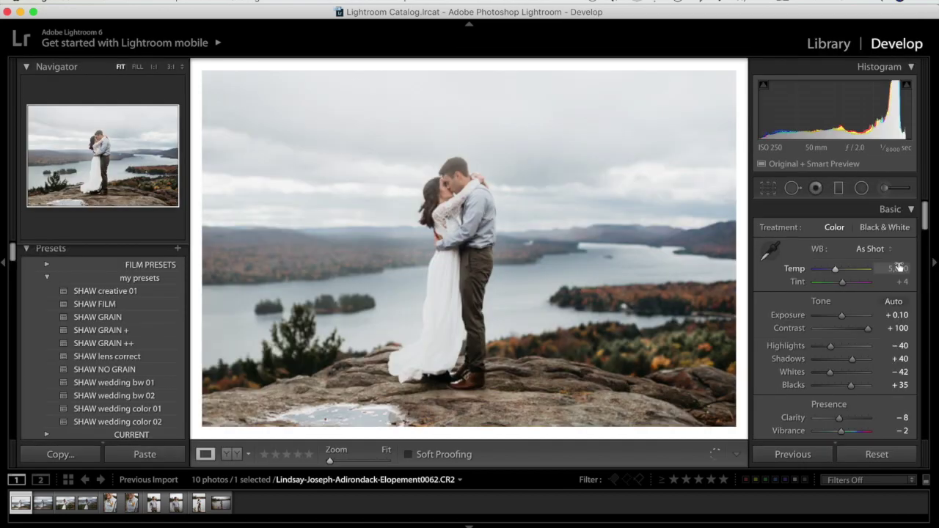
pyautogui.write('5')
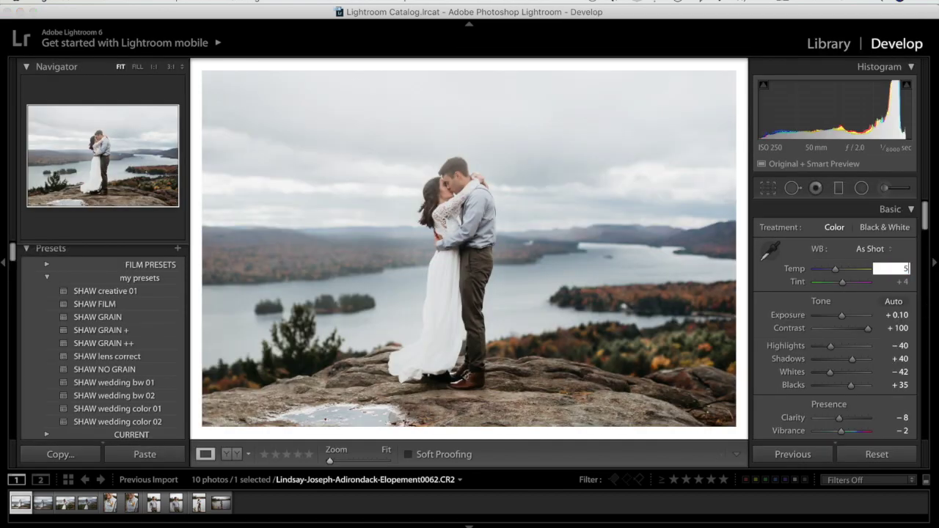
pyautogui.press('Return')
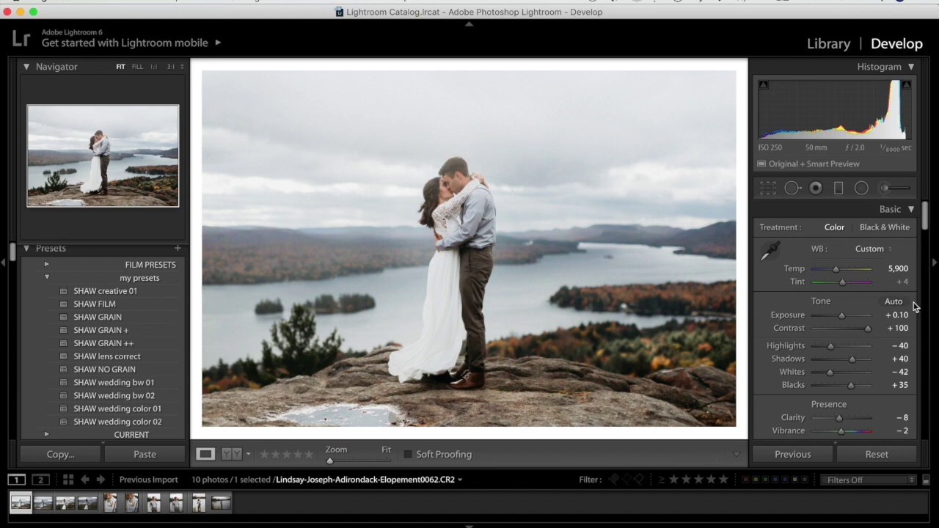
pyautogui.click(900, 269)
pyautogui.click(900, 268)
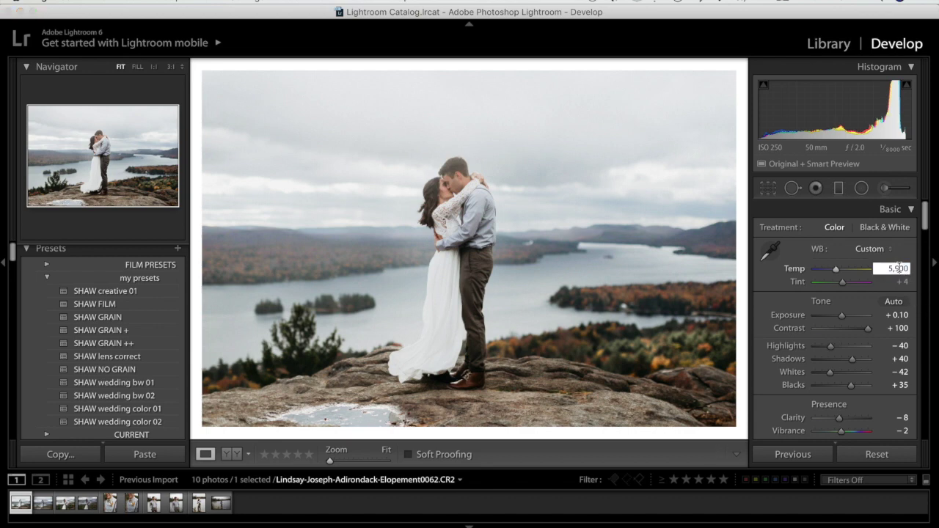
pyautogui.moveTo(896, 267); pyautogui.dragTo(914, 267)
pyautogui.write('950')
pyautogui.press('Return')
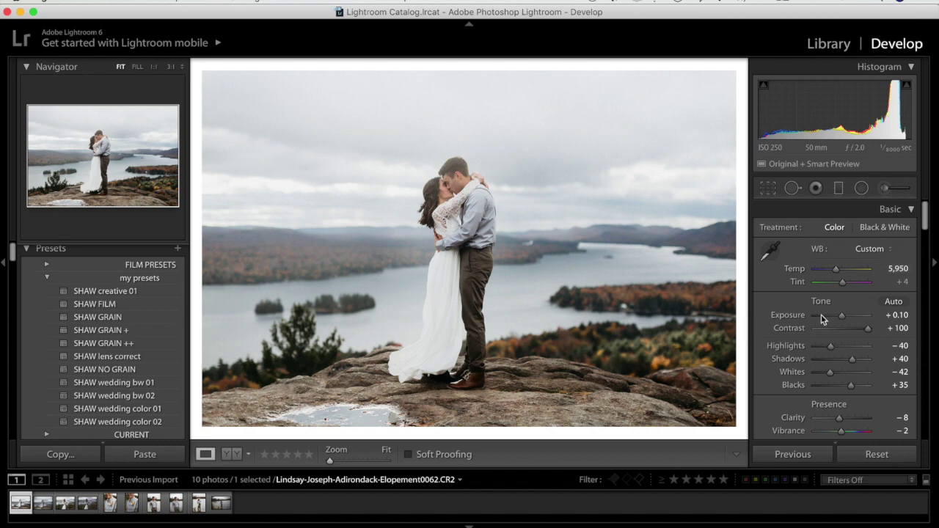
# - Set the Temp of the edited photo of the couple embracing above the autumn trees to 6,000
pyautogui.click(64, 506)
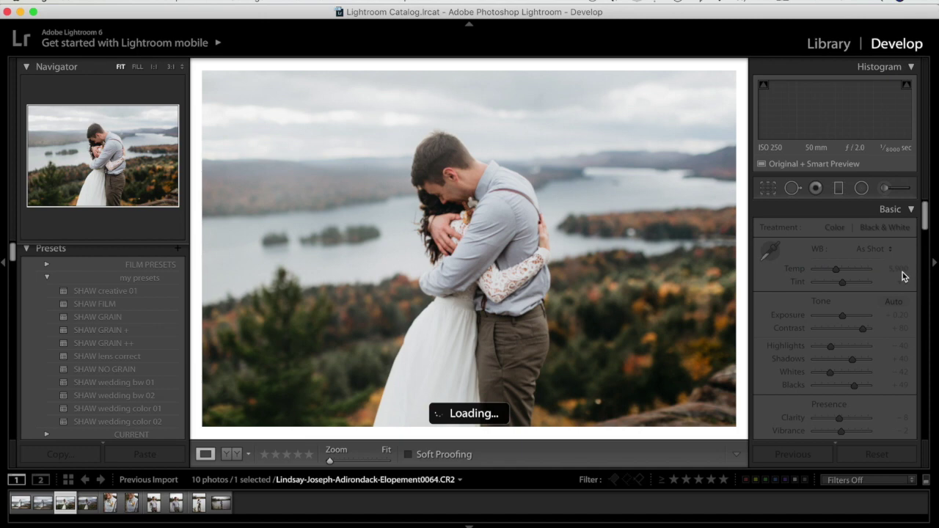
pyautogui.click(900, 268)
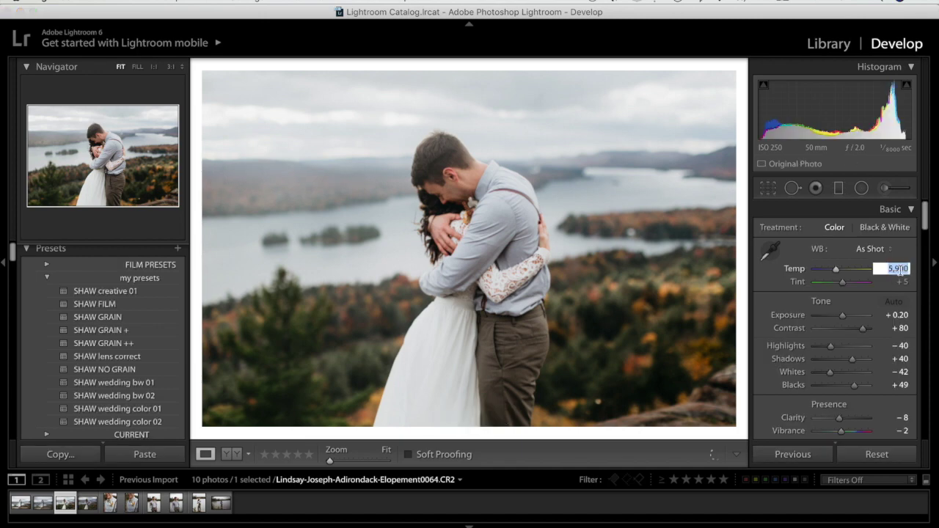
pyautogui.write('60')
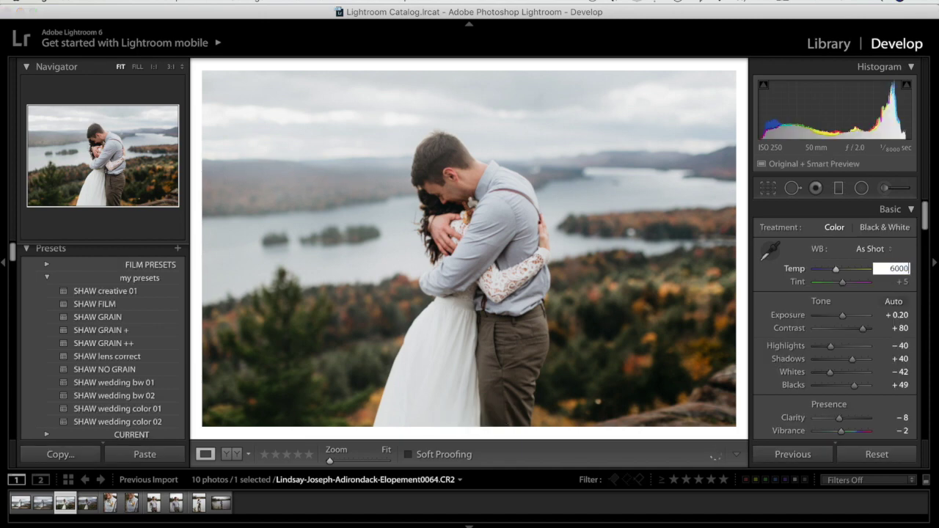
pyautogui.press('Return')
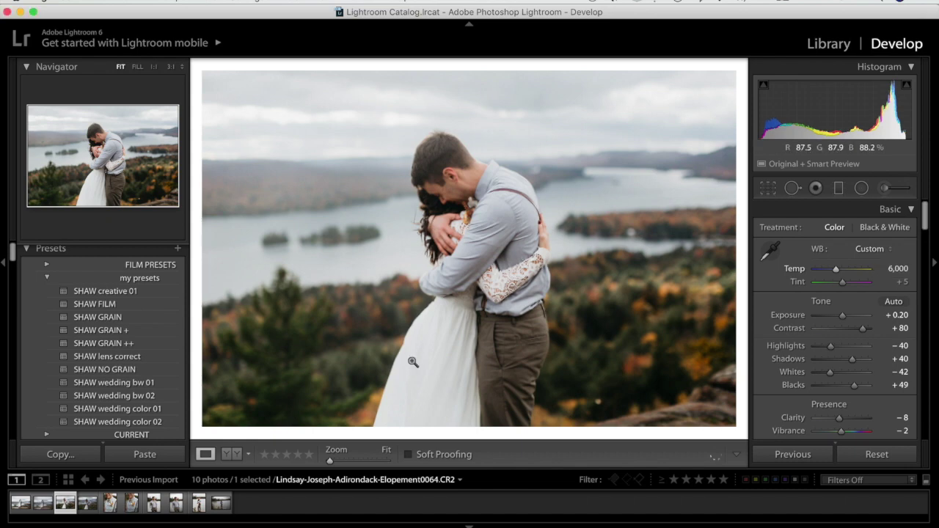
# - Select the five edited photos again and check their color consistency side by side in Survey view
pyautogui.keyDown('super'); pyautogui.click(20, 504); pyautogui.keyUp('super')
pyautogui.keyDown('super'); pyautogui.click(110, 503); pyautogui.keyUp('super')
pyautogui.keyDown('super'); pyautogui.click(154, 503); pyautogui.keyUp('super')
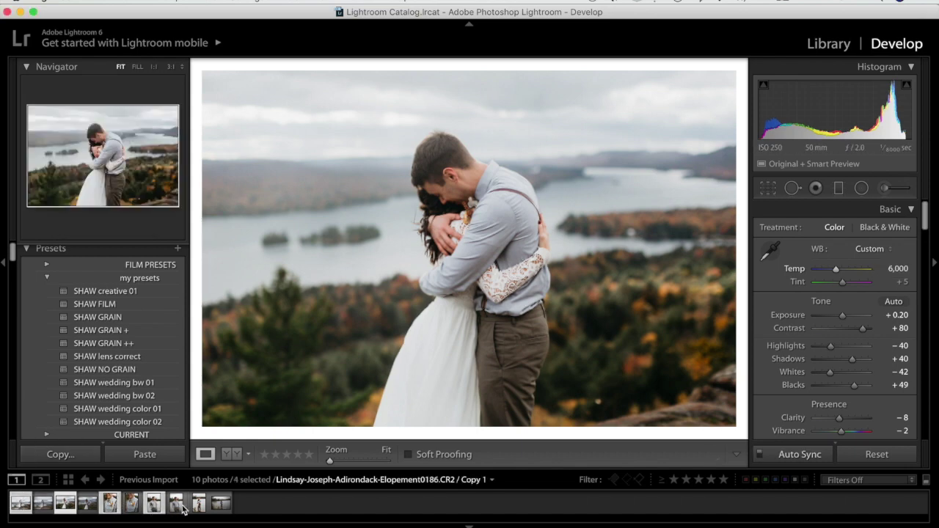
pyautogui.keyDown('super'); pyautogui.click(201, 505); pyautogui.keyUp('super')
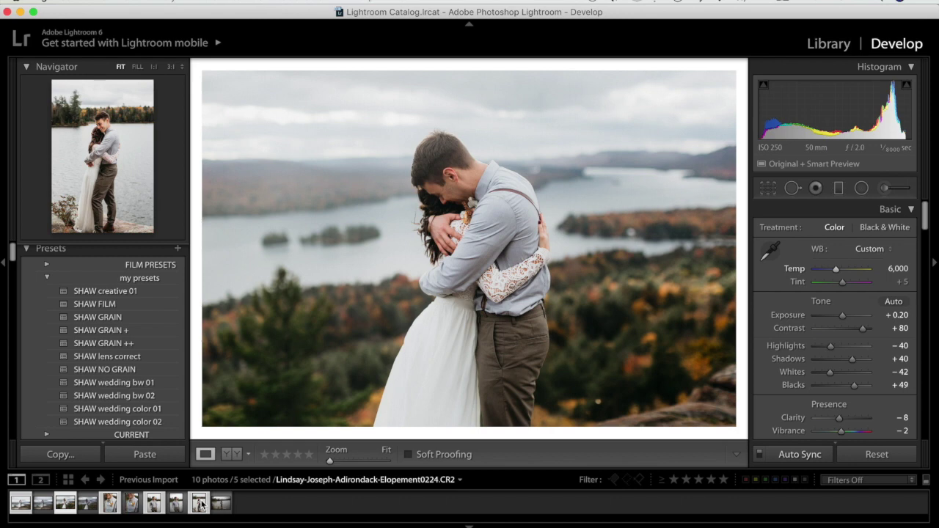
pyautogui.press('n')
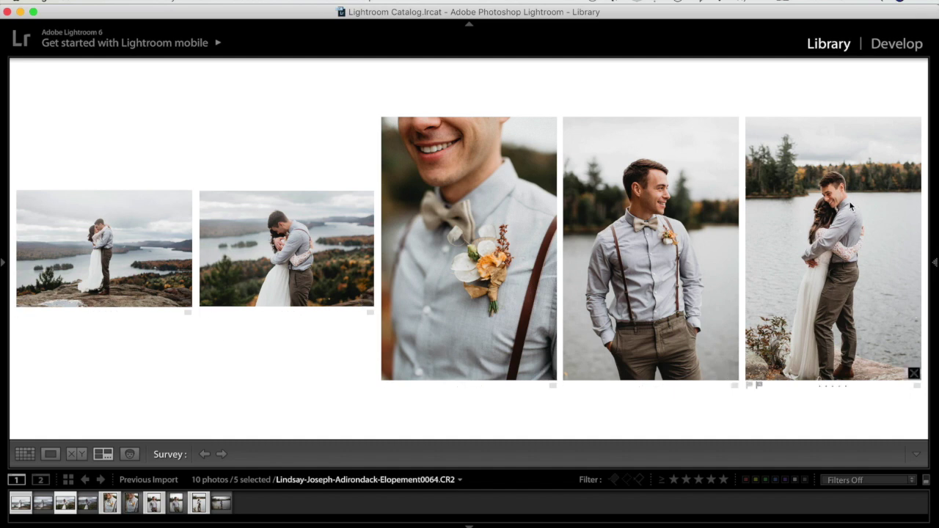
# - Reopen the vertical lakeside photo in Develop and set the Shadows of the couple's existing dodge brush adjustment to 12
pyautogui.click(209, 508)
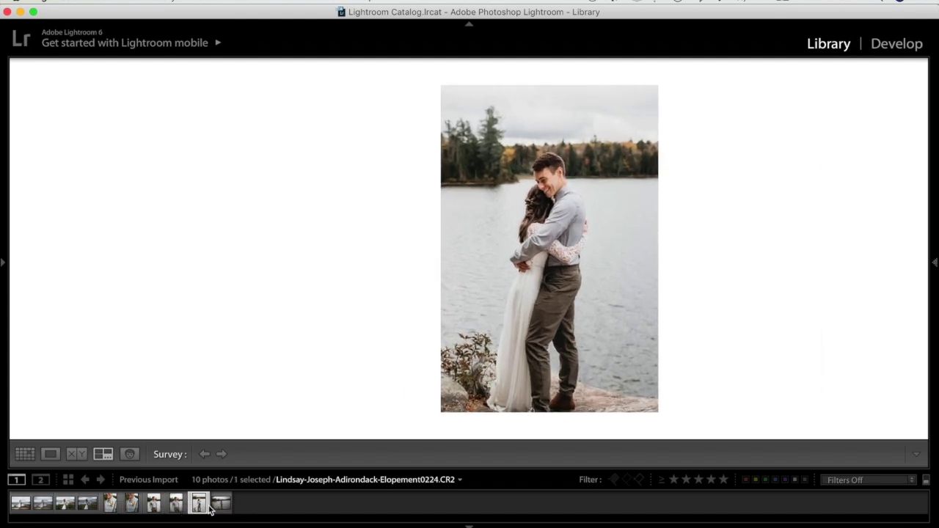
pyautogui.click(886, 46)
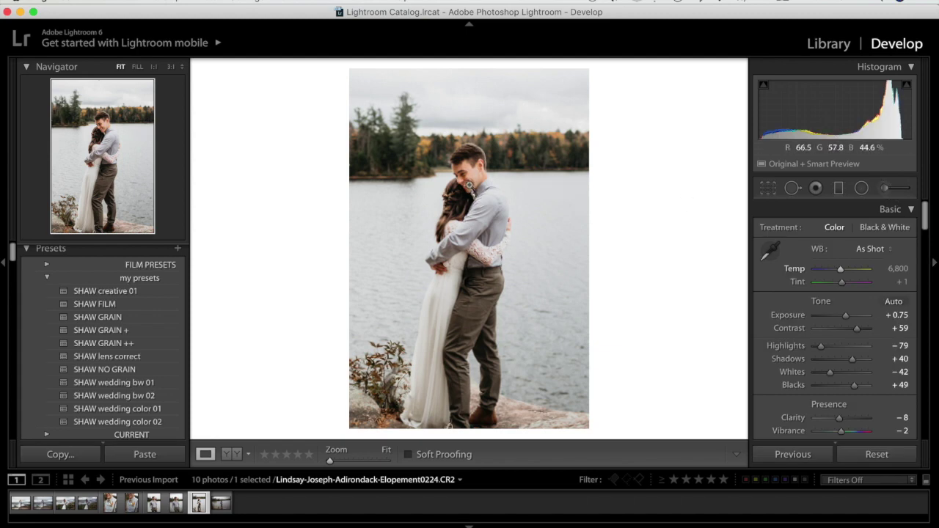
pyautogui.click(884, 188)
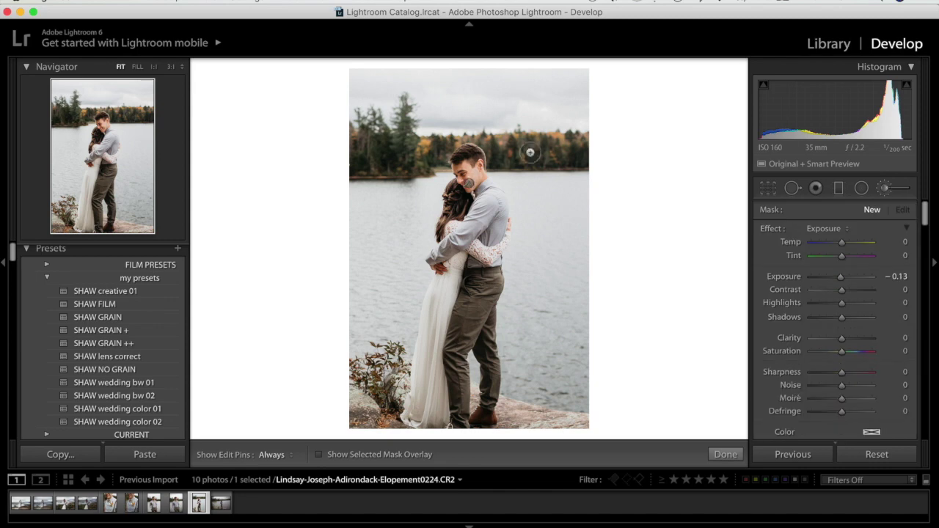
pyautogui.click(470, 185)
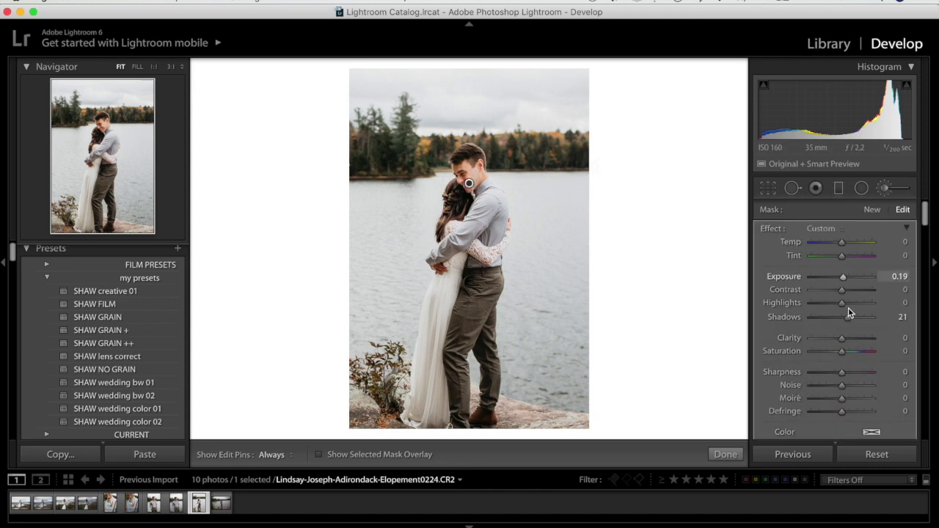
pyautogui.moveTo(848, 316); pyautogui.dragTo(846, 318)
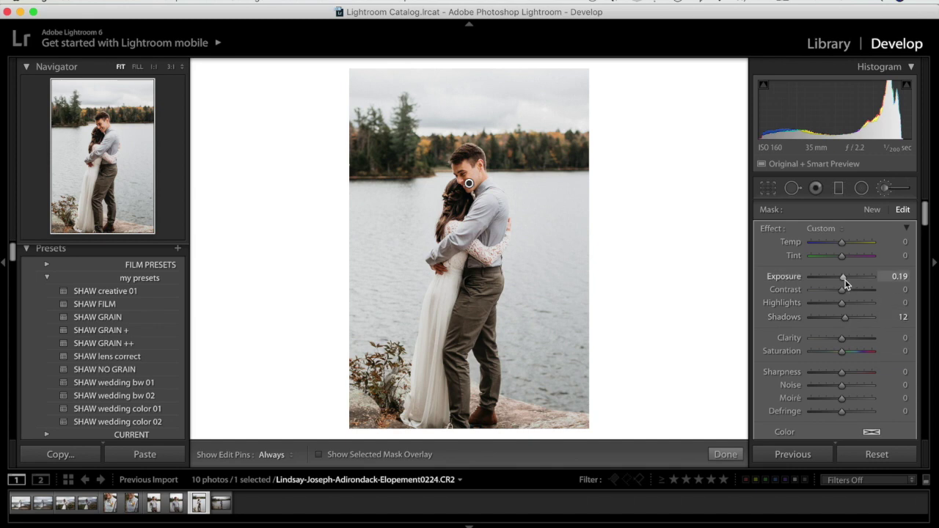
pyautogui.click(903, 275)
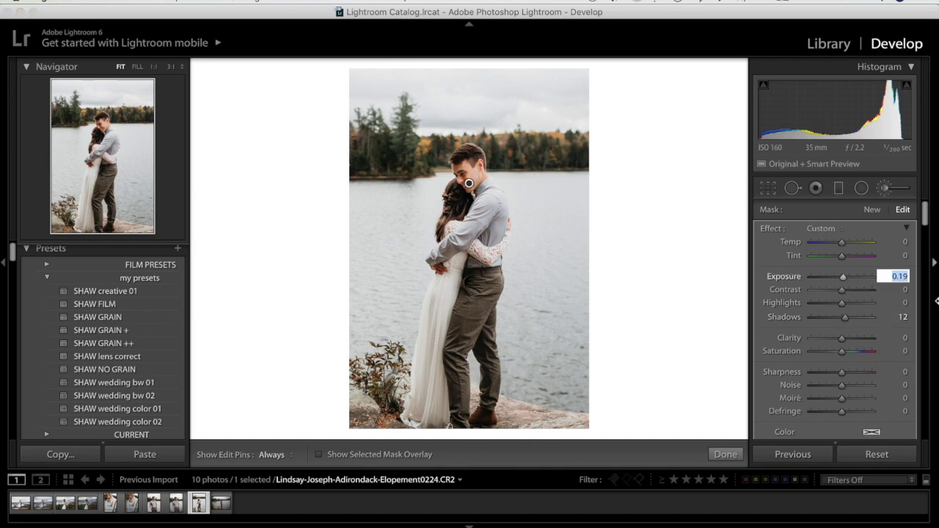
pyautogui.write('4')
pyautogui.press('Return')
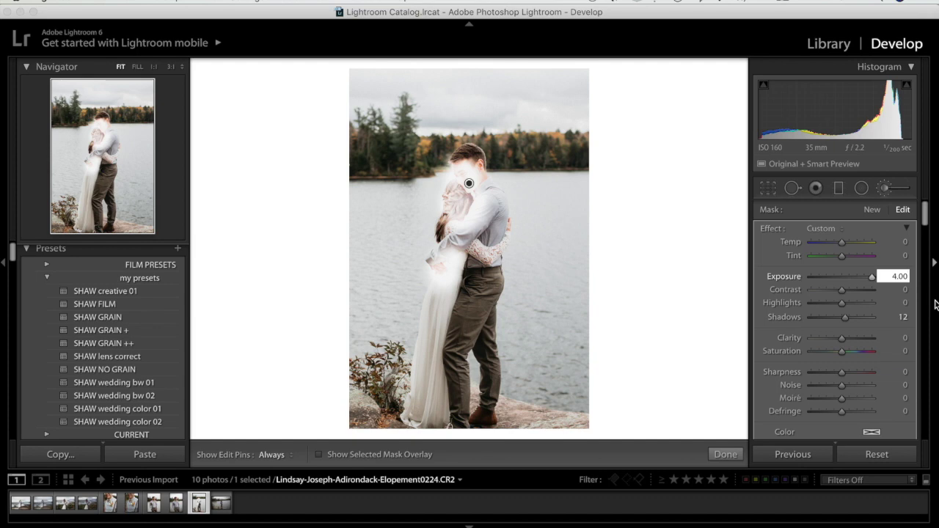
pyautogui.moveTo(895, 276); pyautogui.dragTo(928, 273)
pyautogui.write('17')
pyautogui.press('Return')
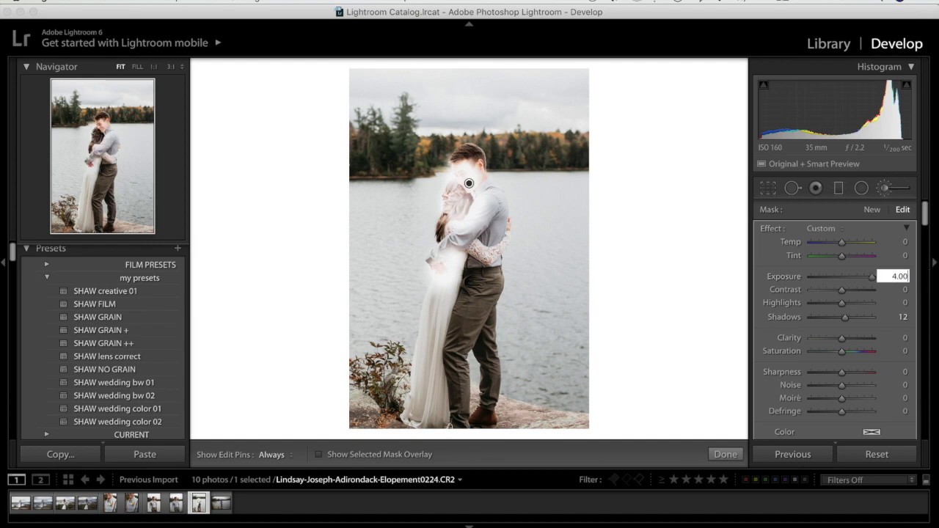
pyautogui.moveTo(891, 276); pyautogui.dragTo(923, 279)
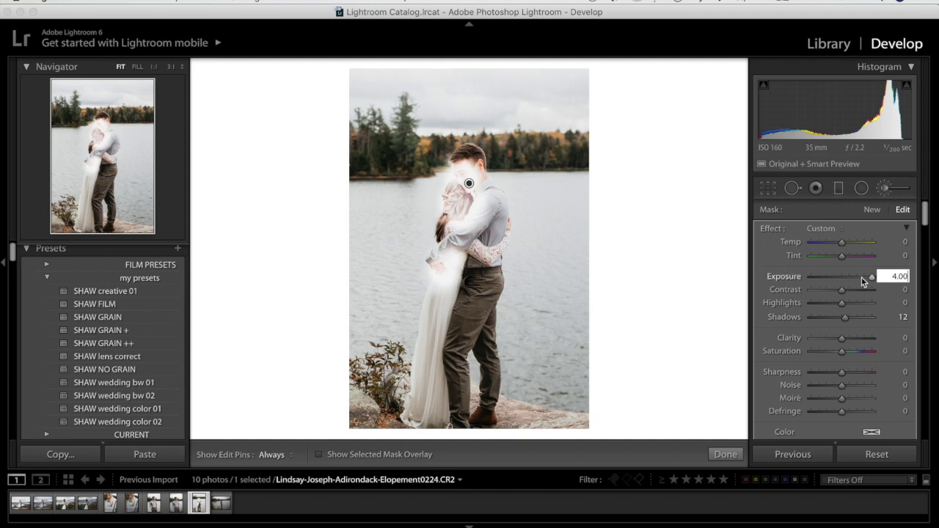
# - Set the Exposure of the couple's dodge brush adjustment to 0.13 and close the adjustment brush
pyautogui.moveTo(870, 281); pyautogui.dragTo(844, 283)
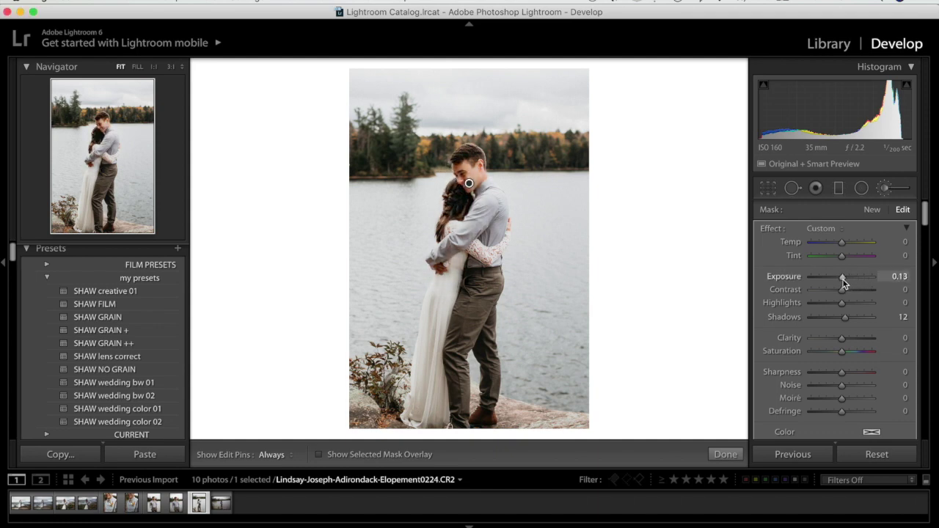
pyautogui.press('Return')
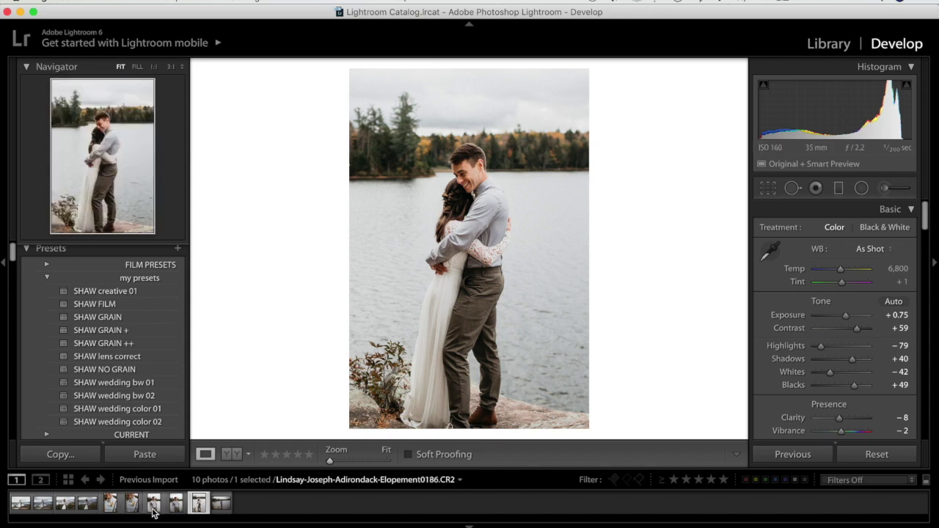
# - View the edited photo of the couple embracing above the autumn trees, followed by its unedited copy
pyautogui.click(65, 502)
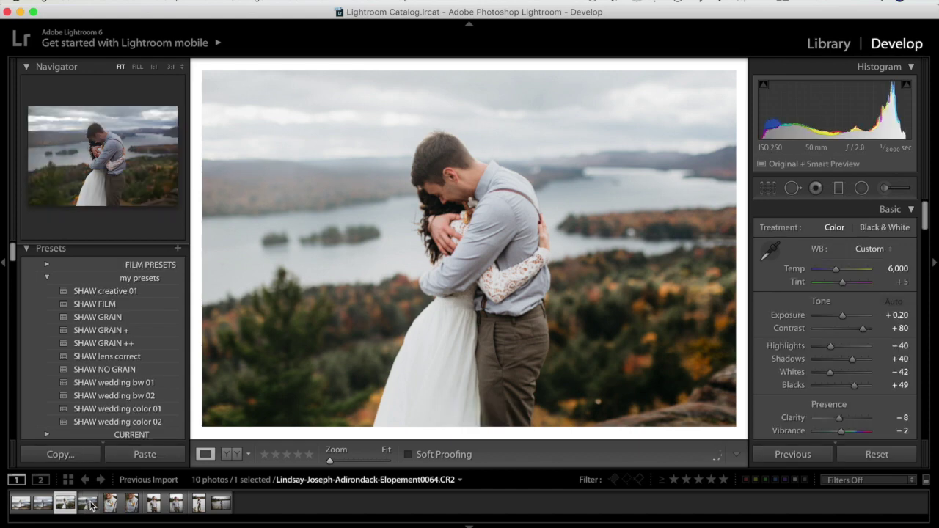
pyautogui.click(91, 501)
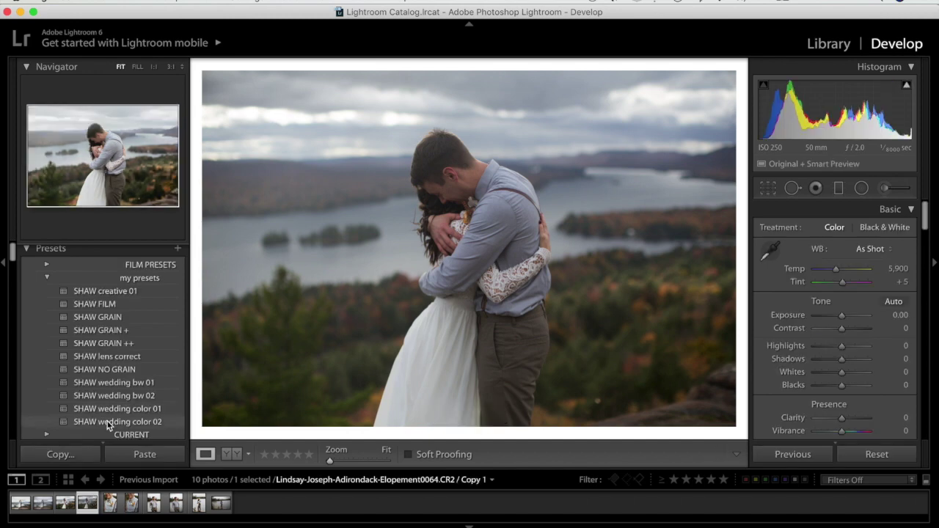
# - Convert the unedited embracing-couple copy with the SHAW wedding bw 01 preset, setting Exposure to +0.65, Contrast to +55 and Clarity to +8
pyautogui.click(115, 383)
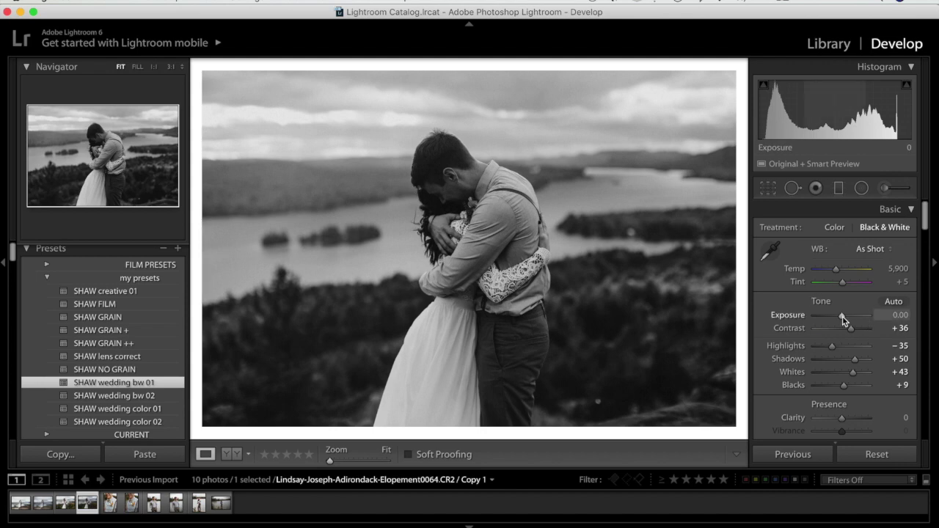
pyautogui.moveTo(842, 320); pyautogui.dragTo(845, 317)
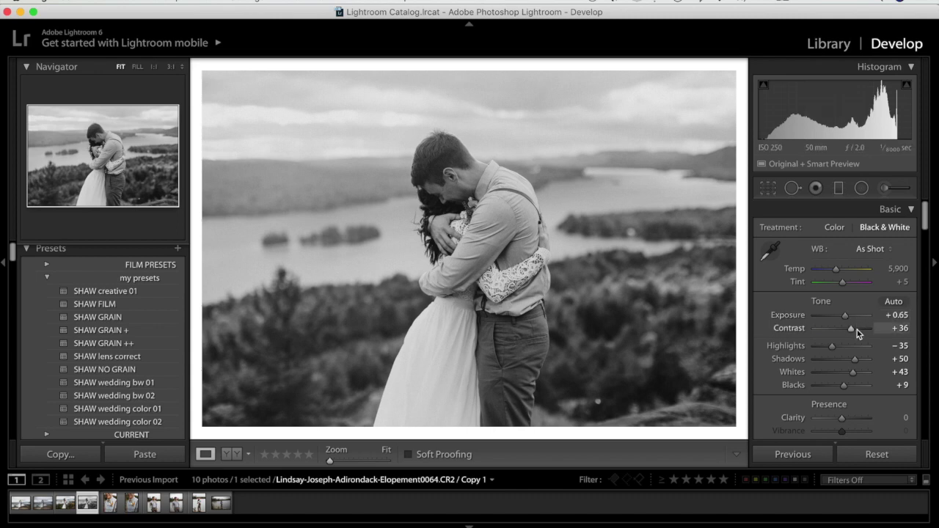
pyautogui.click(857, 329)
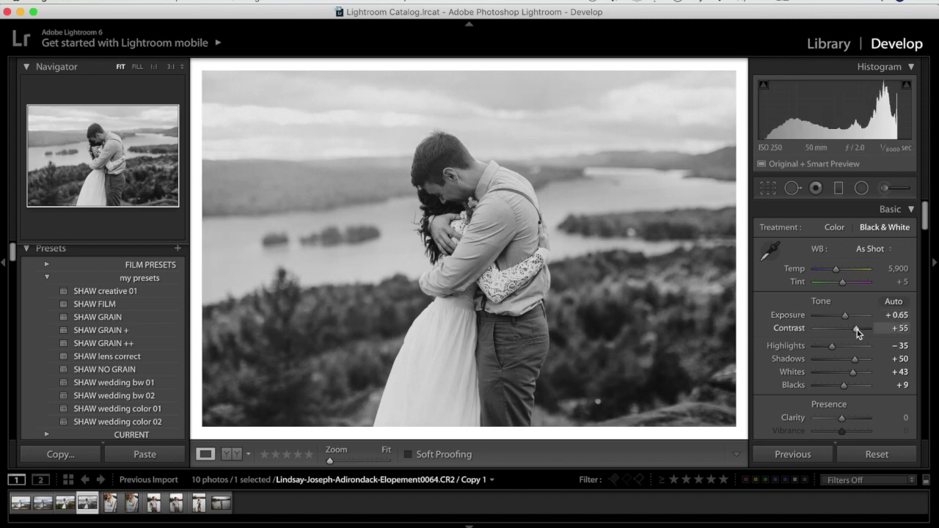
pyautogui.moveTo(842, 418); pyautogui.dragTo(846, 422)
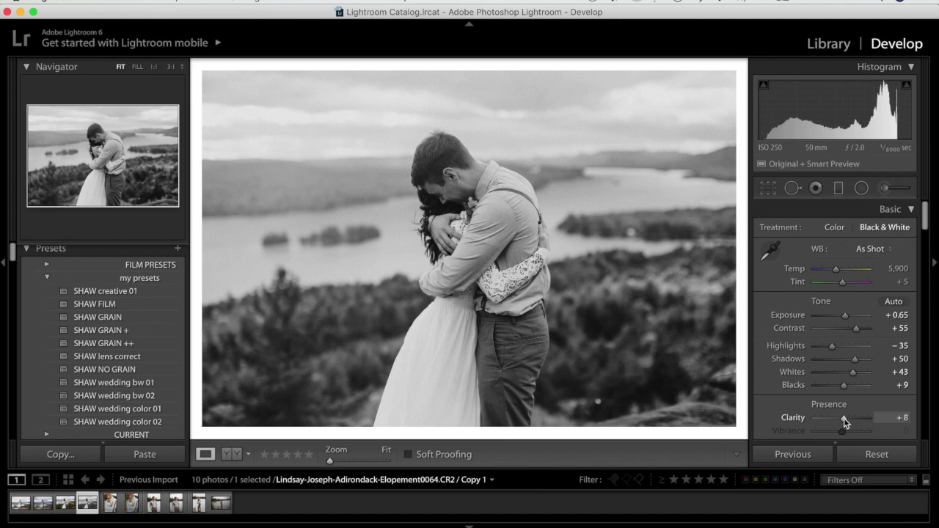
# - Brush a local adjustment over the couple's faces with Exposure 0.40 and Sharpness 18, and close the adjustment brush
pyautogui.click(883, 188)
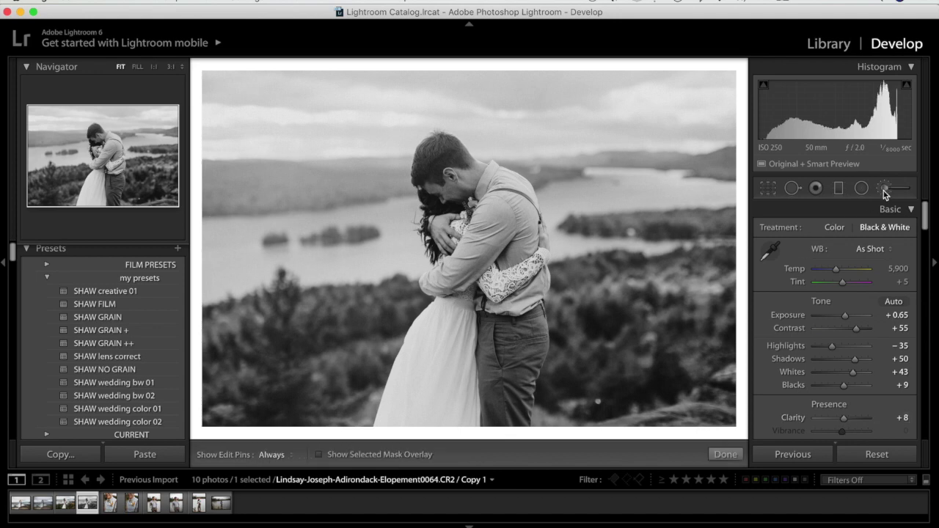
pyautogui.press('h')
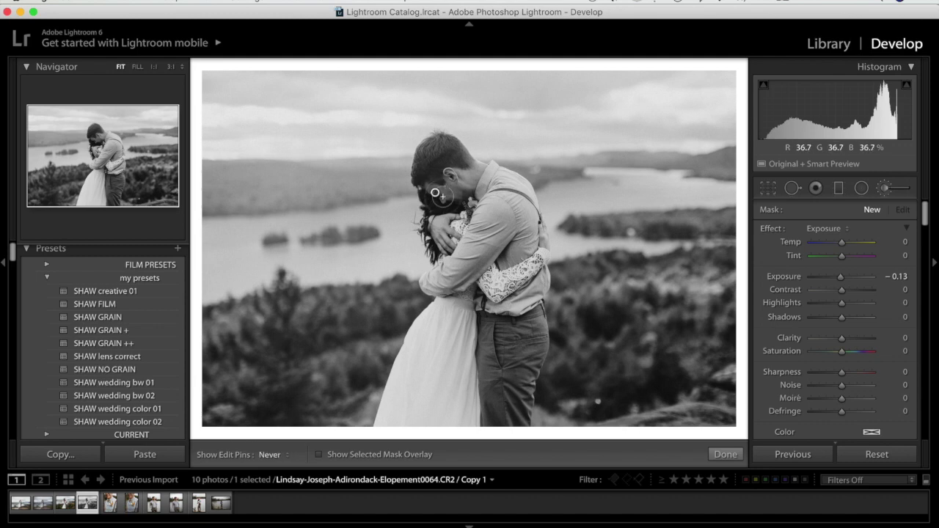
pyautogui.press('h')
pyautogui.click(435, 192)
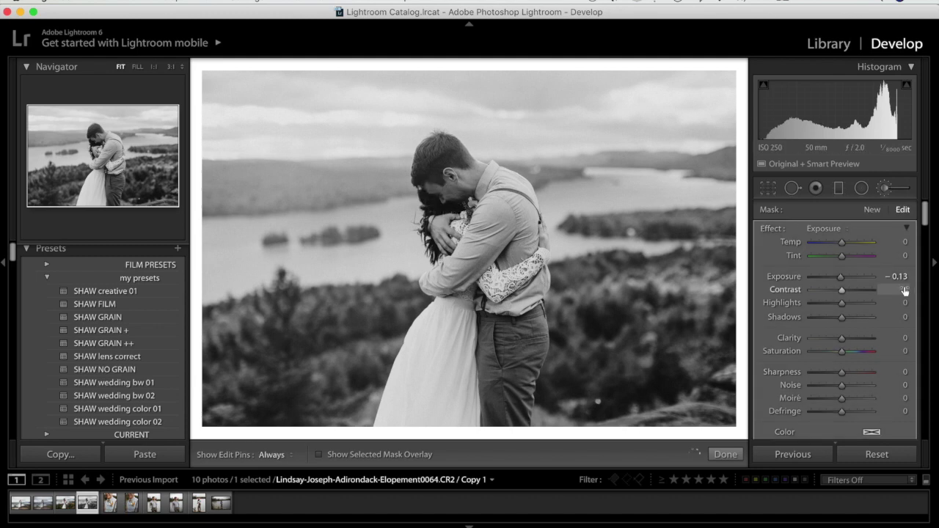
pyautogui.click(844, 278)
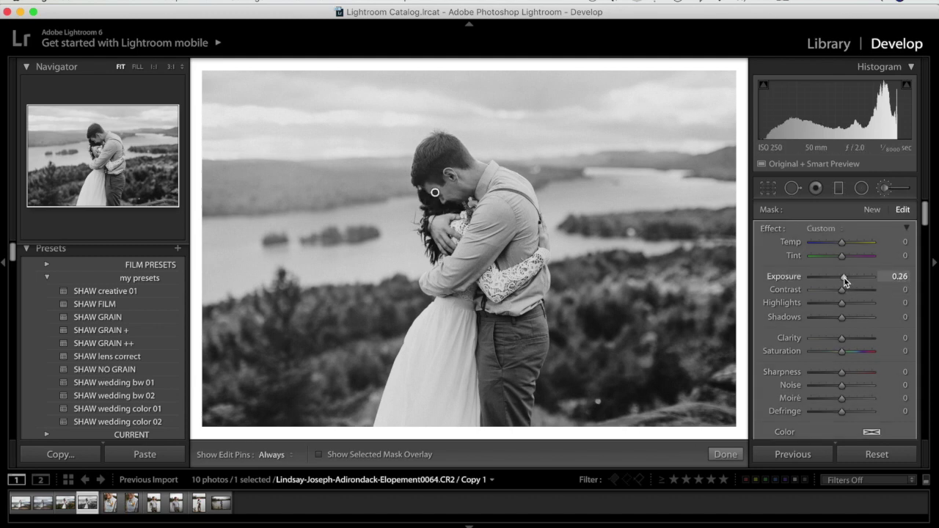
pyautogui.moveTo(845, 278); pyautogui.dragTo(846, 278)
pyautogui.press('h')
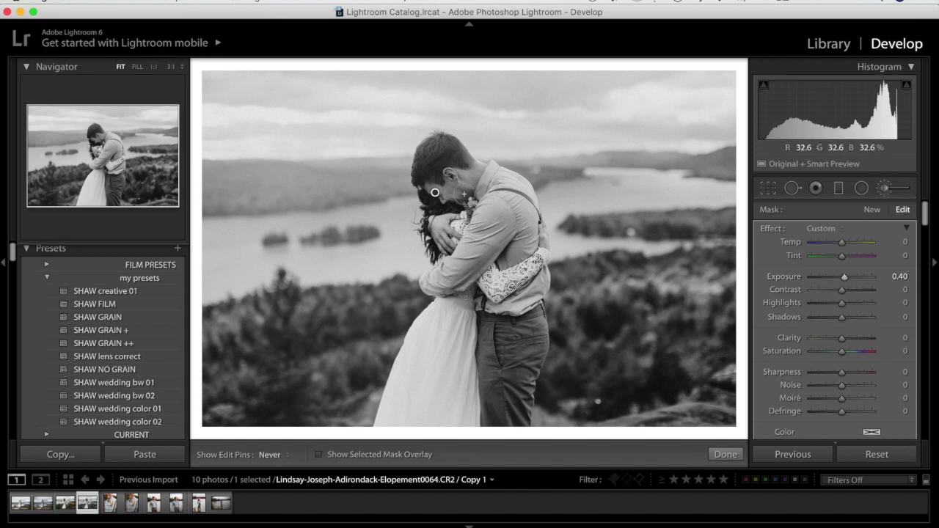
pyautogui.press('h')
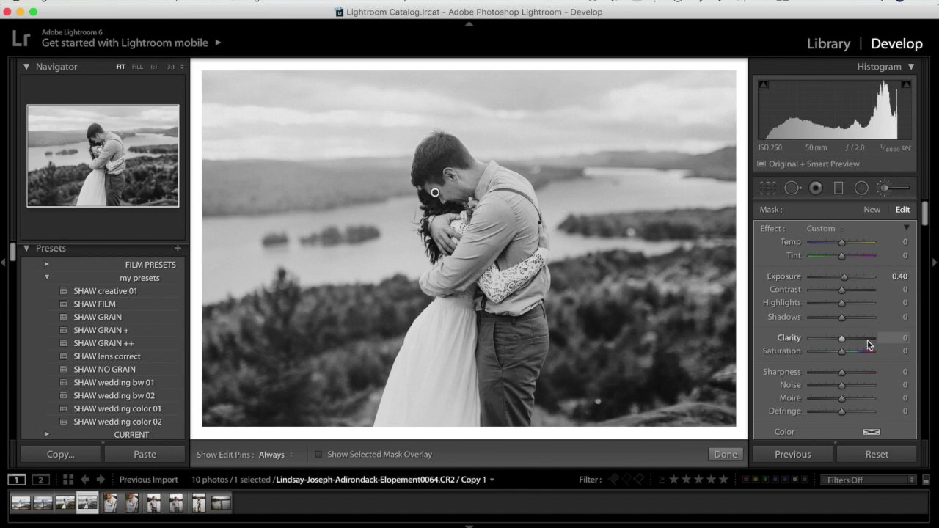
pyautogui.moveTo(841, 373); pyautogui.dragTo(846, 375)
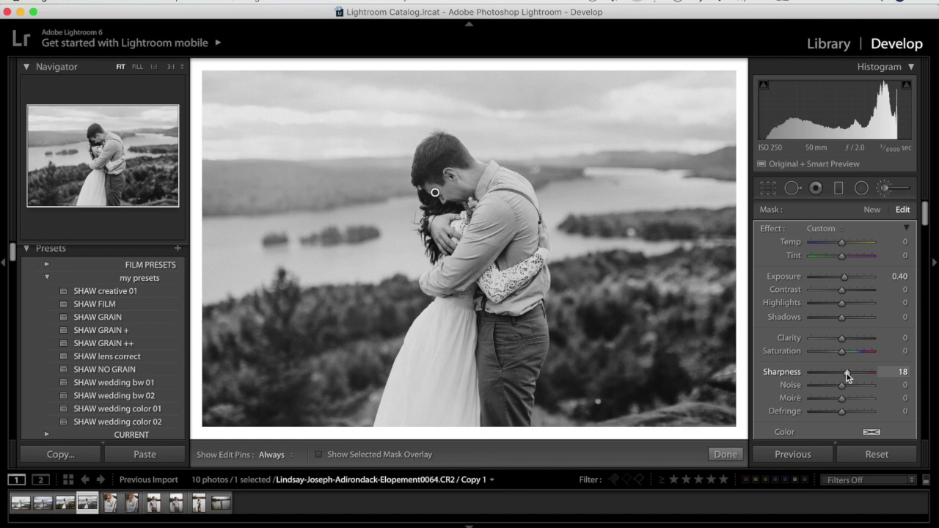
pyautogui.press('k')
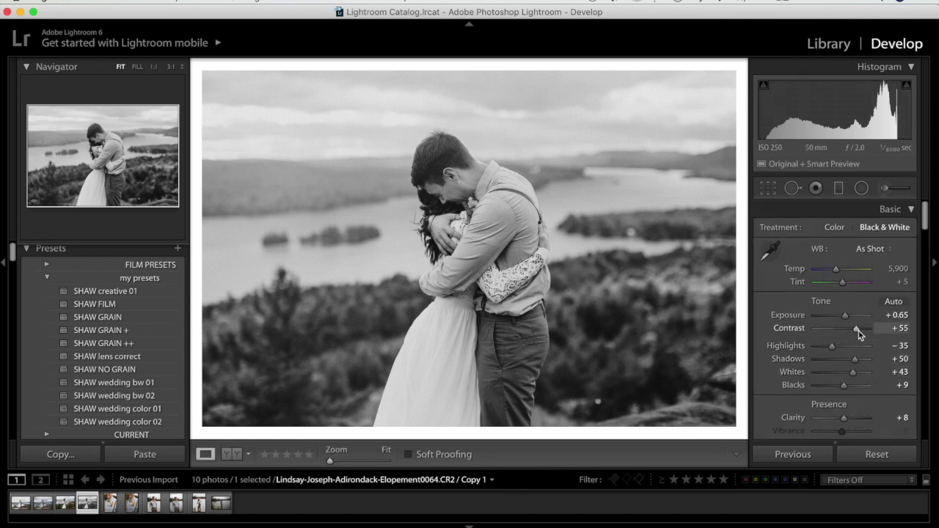
# - Add the SHAW GRAIN ++ preset to the black-and-white copy and raise its Contrast to +70
pyautogui.moveTo(859, 331); pyautogui.dragTo(859, 330)
pyautogui.click(159, 345)
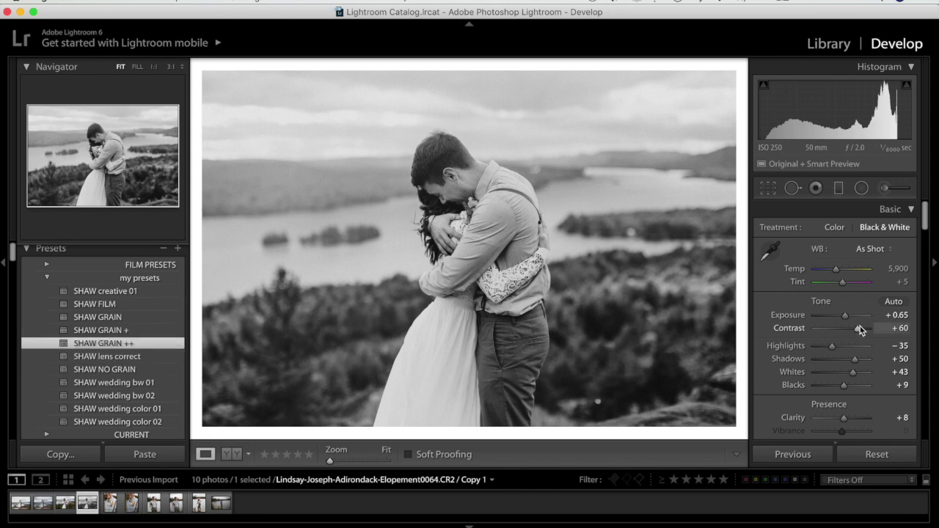
pyautogui.moveTo(861, 330); pyautogui.dragTo(864, 330)
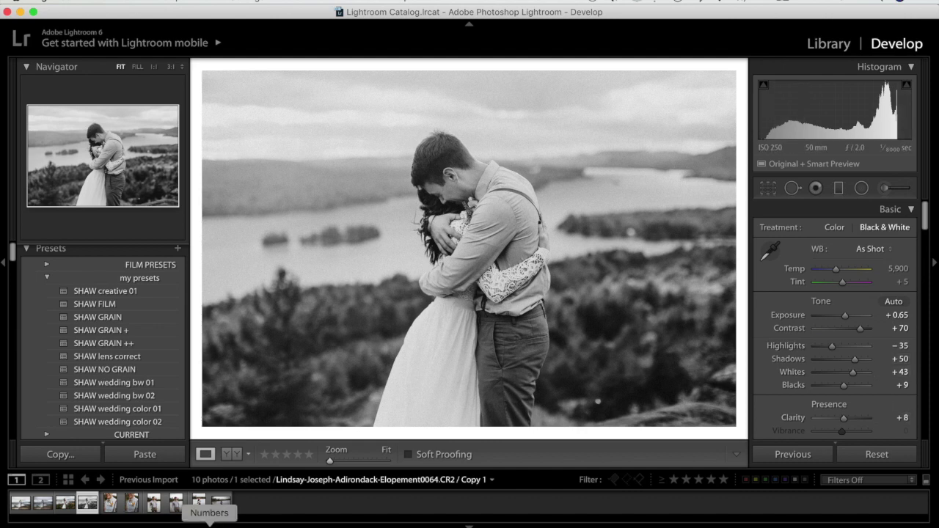
# - Compare the color and black-and-white versions of the embracing couple side by side in Survey view, and return to Develop
pyautogui.keyDown('super'); pyautogui.click(64, 509); pyautogui.keyUp('super')
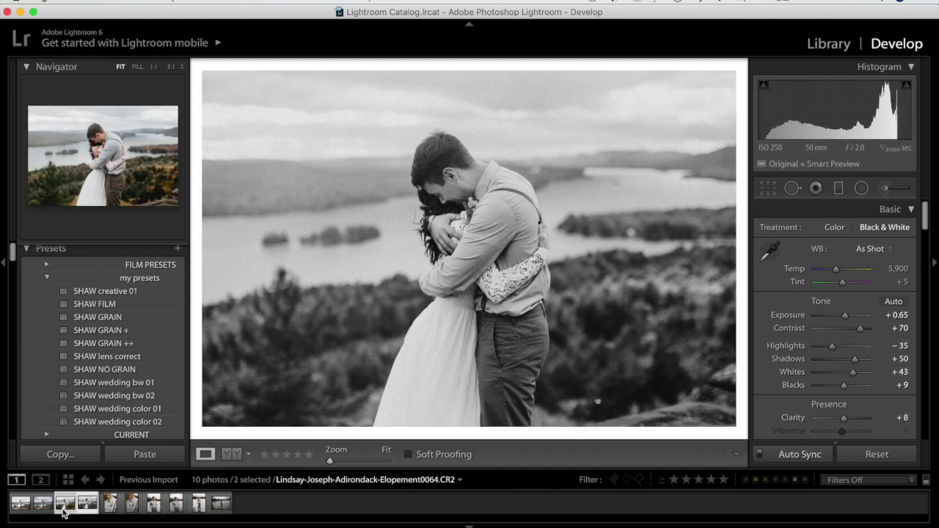
pyautogui.press('Tab')
pyautogui.press('n')
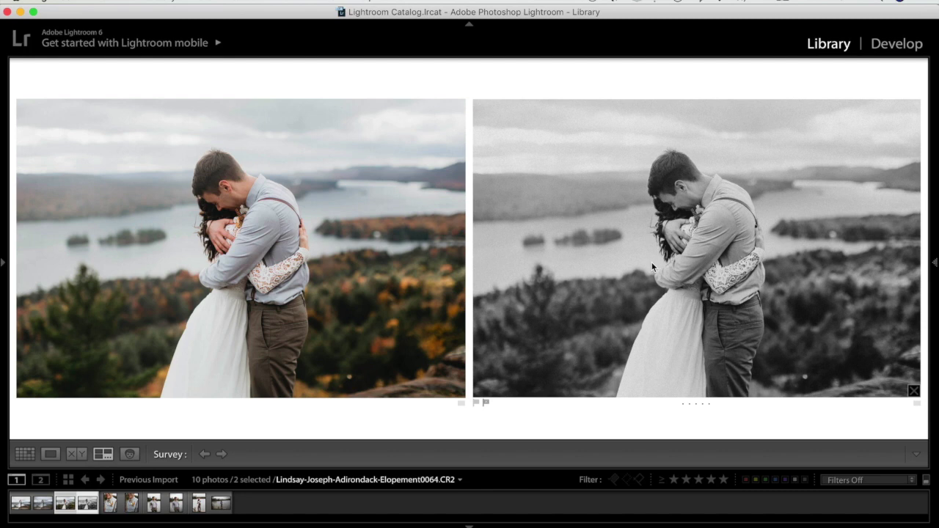
pyautogui.click(886, 44)
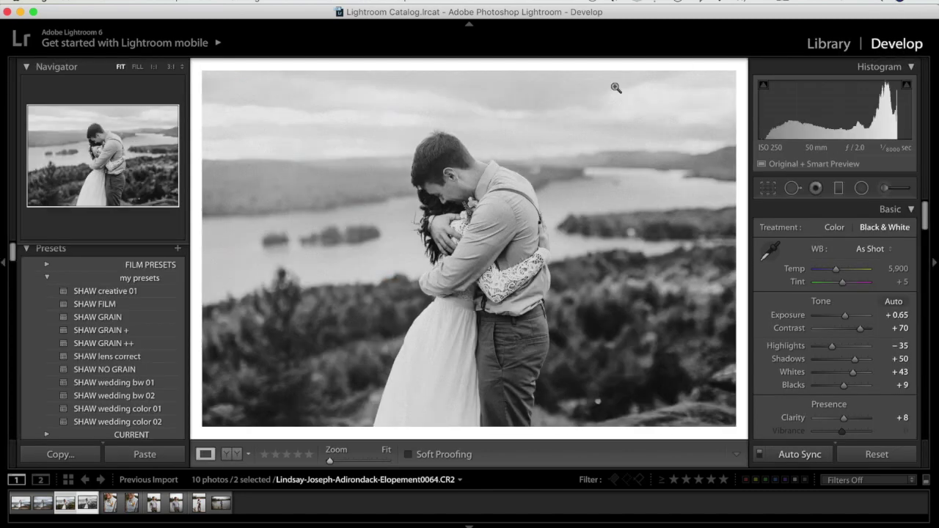